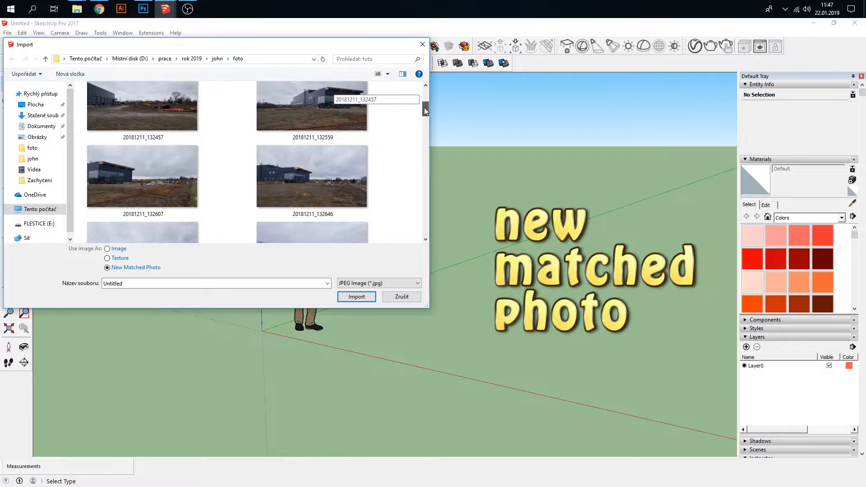
Import the photo 20181211_132447 as a new matched photo
left_click(310, 135)
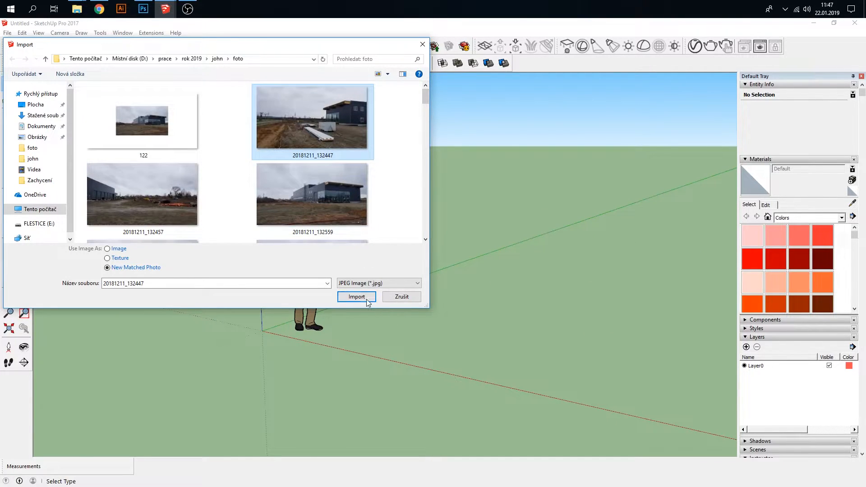
left_click(367, 298)
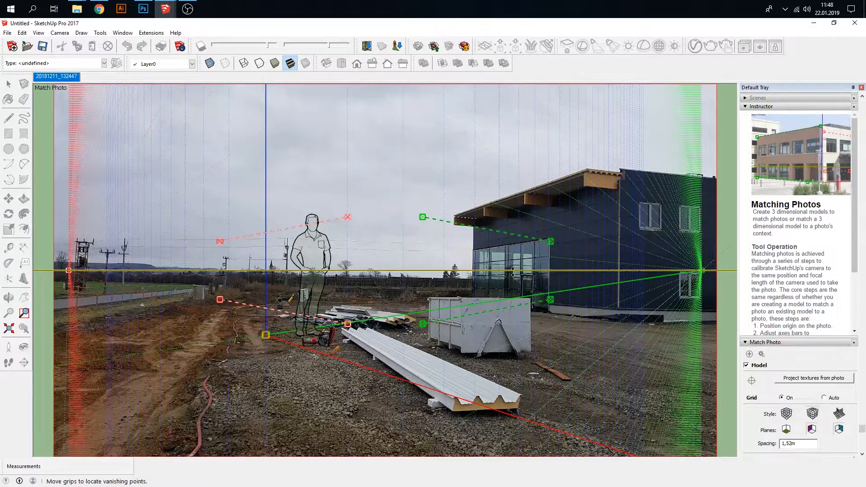
Collapse the Instructor help and place the axis origin at the base of the building's near corner
middle_click_drag(486, 322, 401, 297)
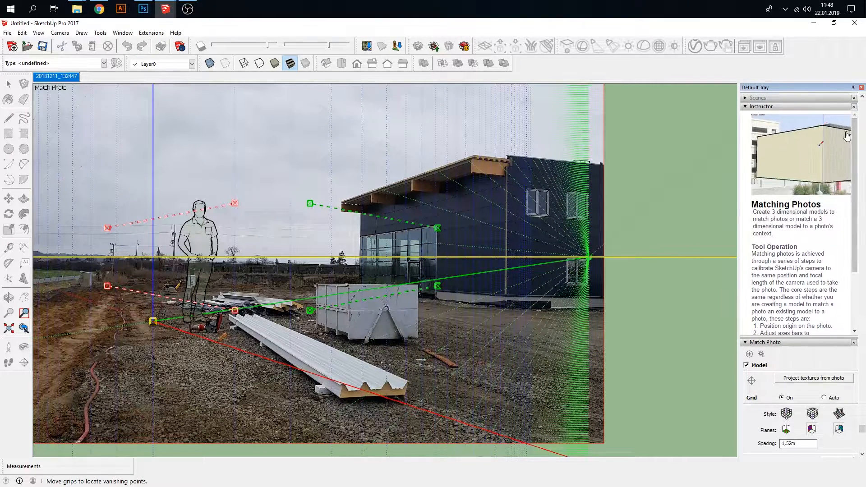
left_click(827, 107)
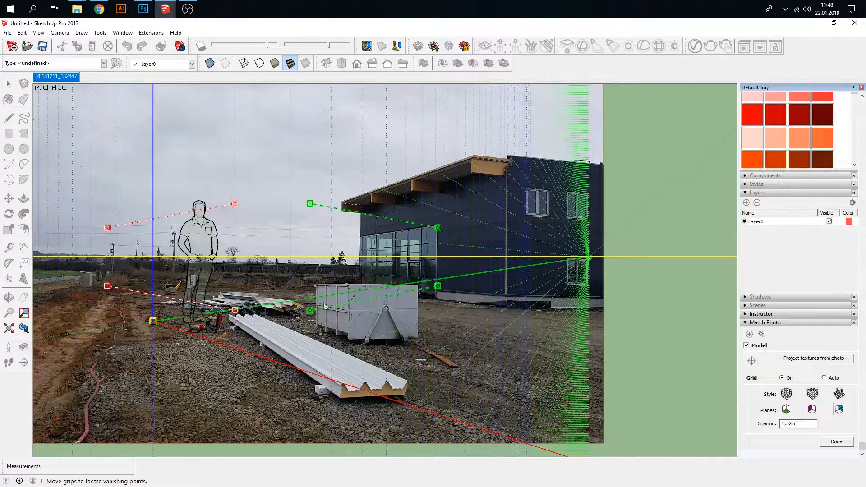
left_click_drag(153, 321, 506, 296)
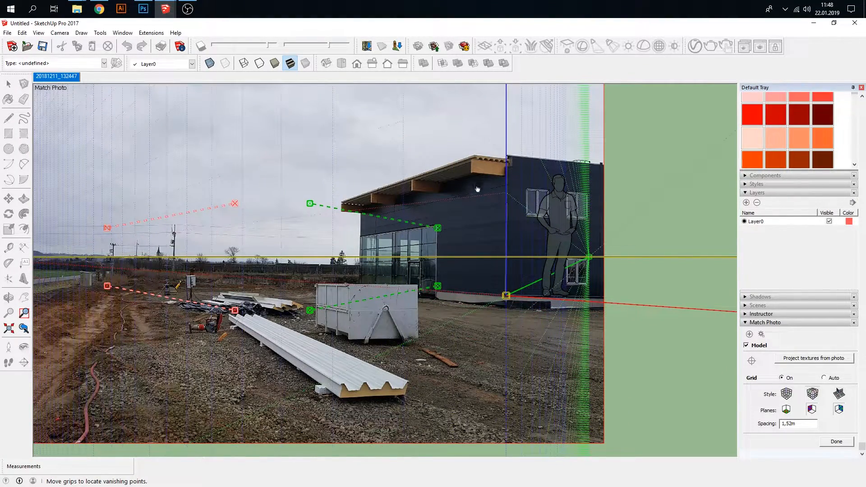
Align the upper green axis bar with the highest full panel seam on the glazed facade, from the far edge to the near corner
middle_click_drag(518, 241, 399, 249)
scroll(315, 232, "up", 3)
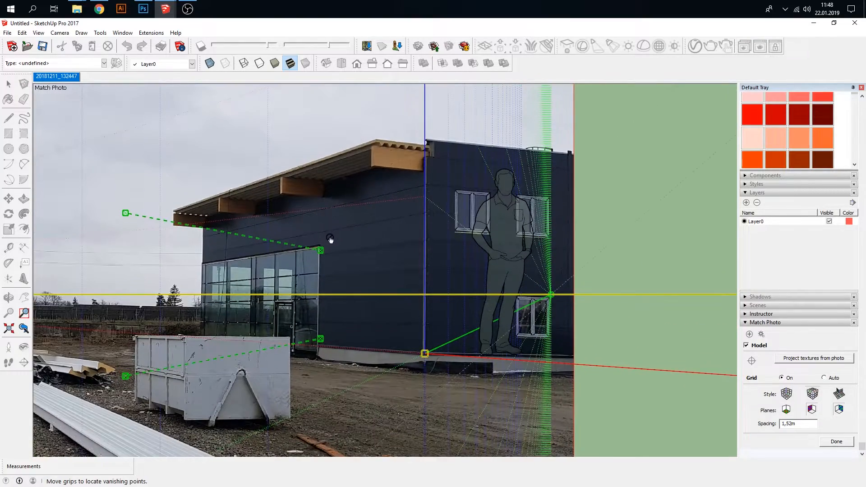
left_click_drag(320, 251, 427, 185)
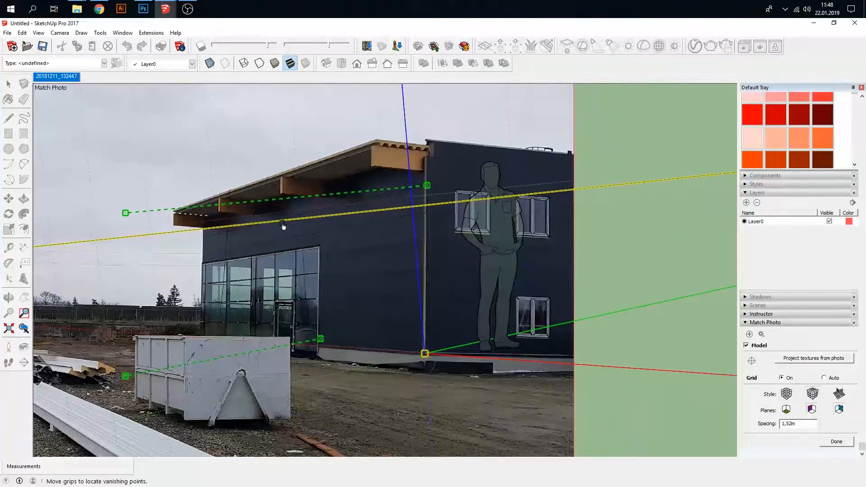
left_click_drag(129, 216, 204, 237)
scroll(204, 236, "up", 6)
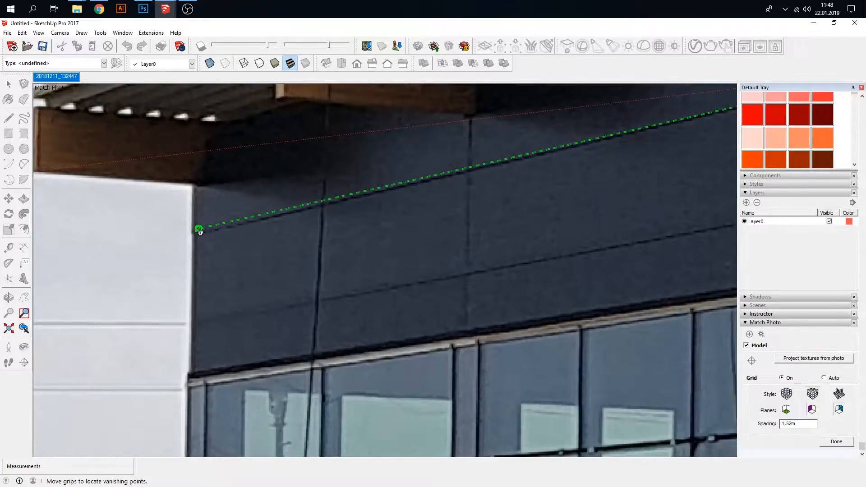
scroll(212, 245, "down", 6)
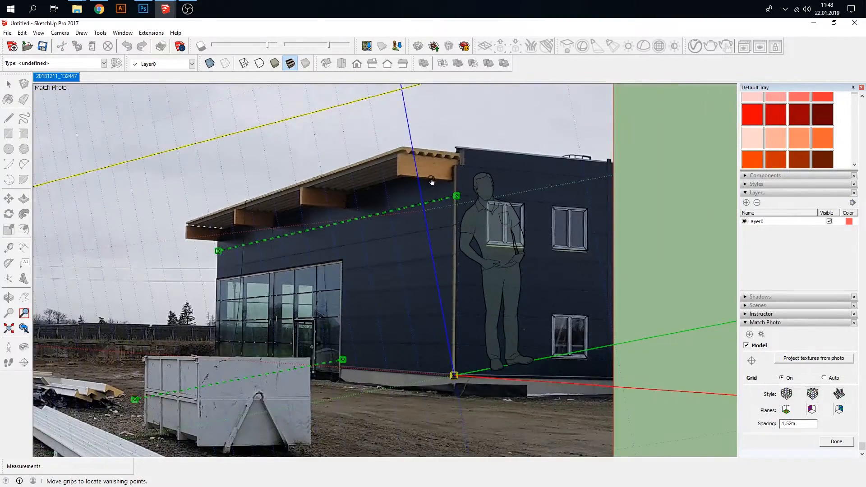
scroll(447, 233, "up", 6)
scroll(458, 216, "up", 2)
left_click_drag(465, 180, 456, 179)
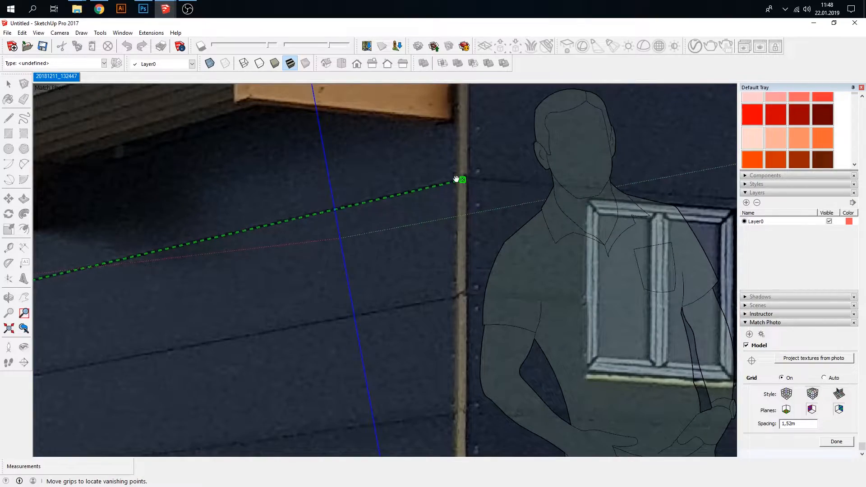
scroll(442, 195, "down", 8)
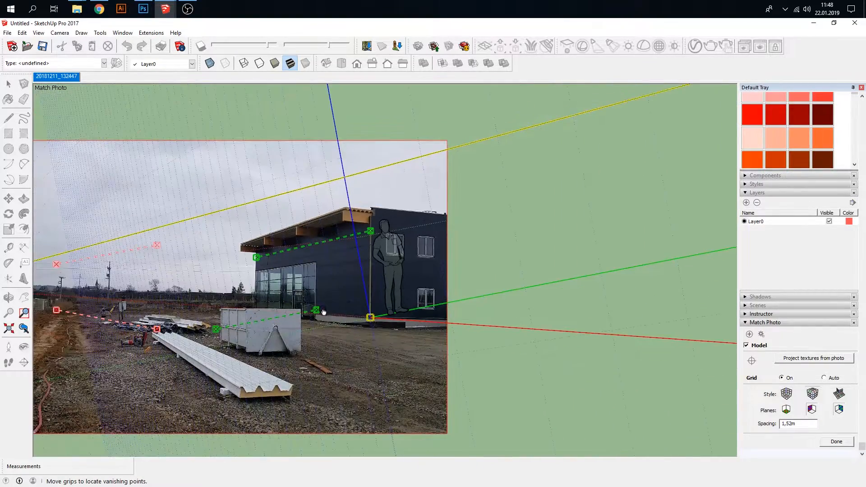
Align the second green axis bar with the next panel seam below it, ending both grips at the facade's vertical edges
left_click_drag(315, 310, 369, 247)
left_click_drag(216, 329, 258, 267)
scroll(258, 267, "up", 10)
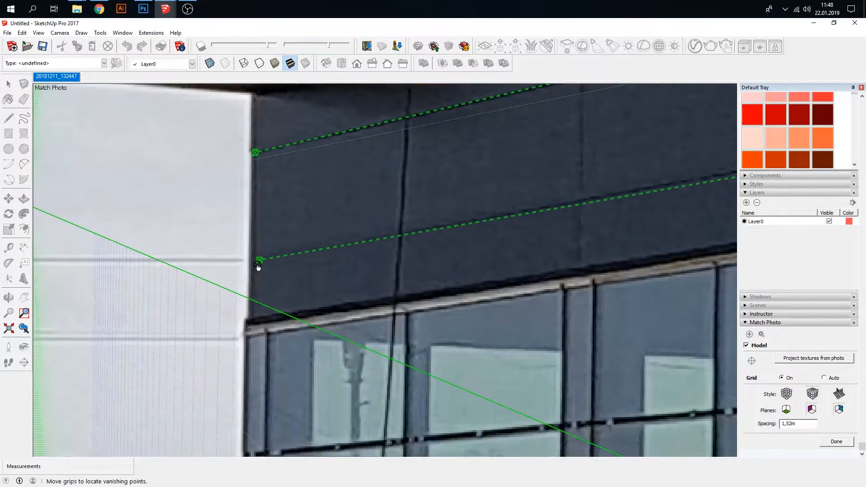
left_click_drag(249, 324, 251, 260)
scroll(261, 272, "down", 10)
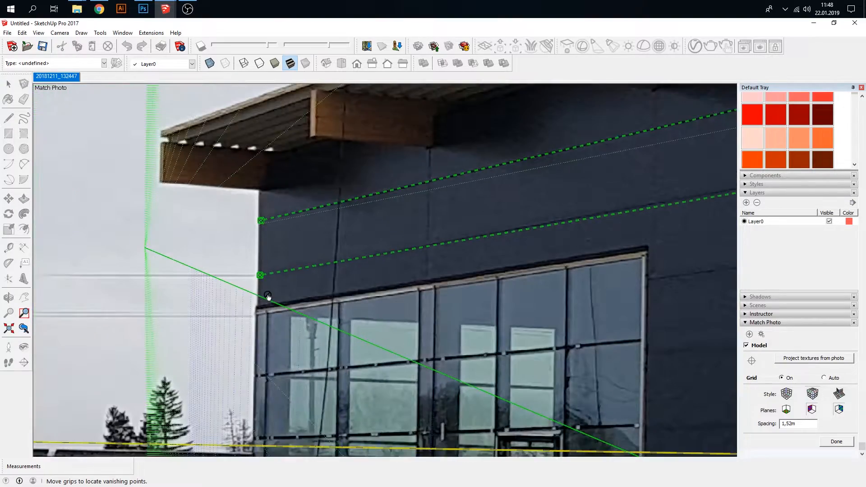
scroll(390, 203, "up", 6)
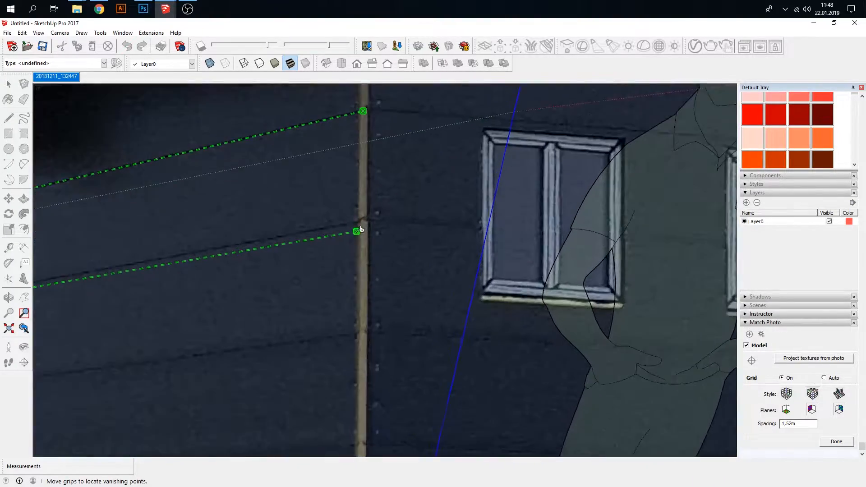
left_click_drag(356, 233, 359, 220)
scroll(356, 222, "down", 6)
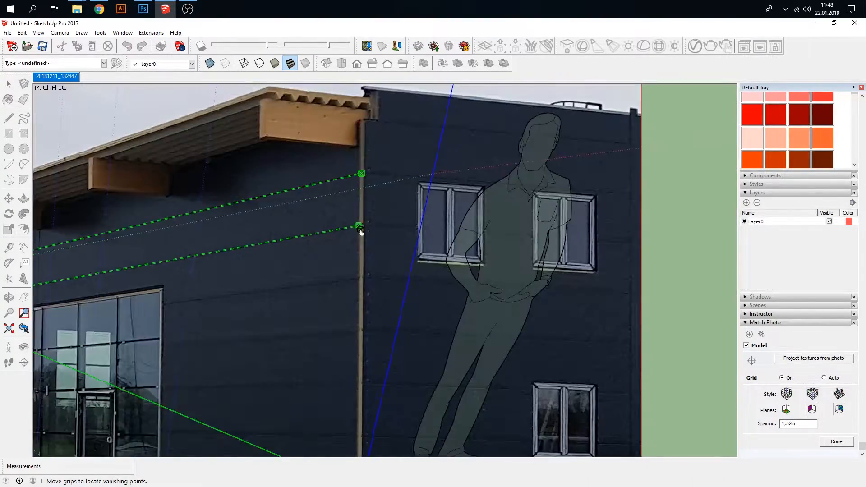
Align the upper red axis bar with the panel seam above the upper windows, from the near corner to the photo's edge
middle_click_drag(90, 235, 312, 269)
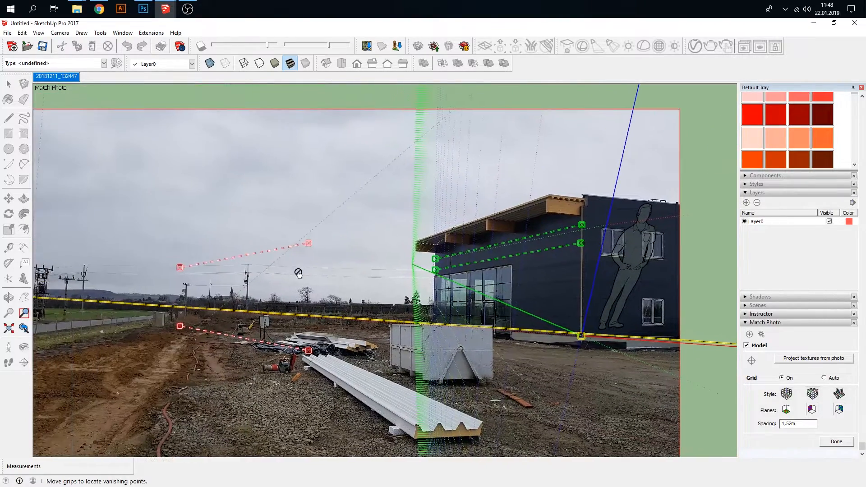
left_click_drag(179, 267, 676, 230)
left_click_drag(308, 244, 586, 231)
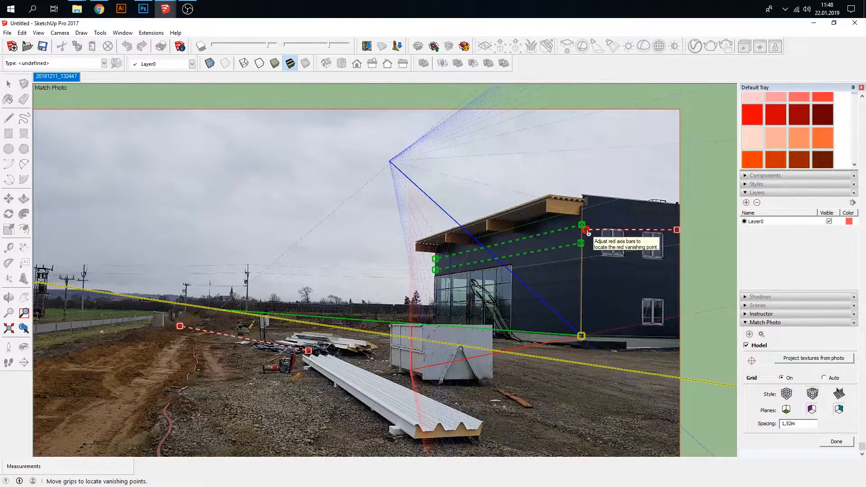
scroll(588, 232, "up", 5)
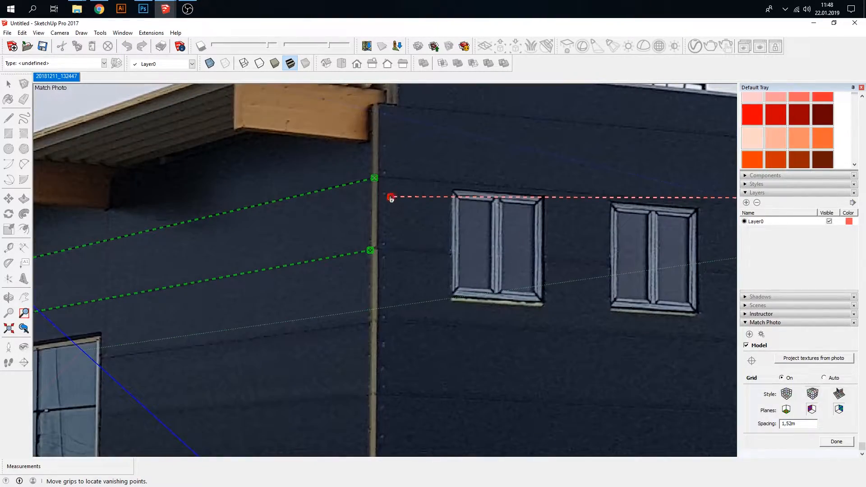
left_click_drag(391, 198, 376, 178)
middle_click_drag(523, 248, 311, 241, "shift")
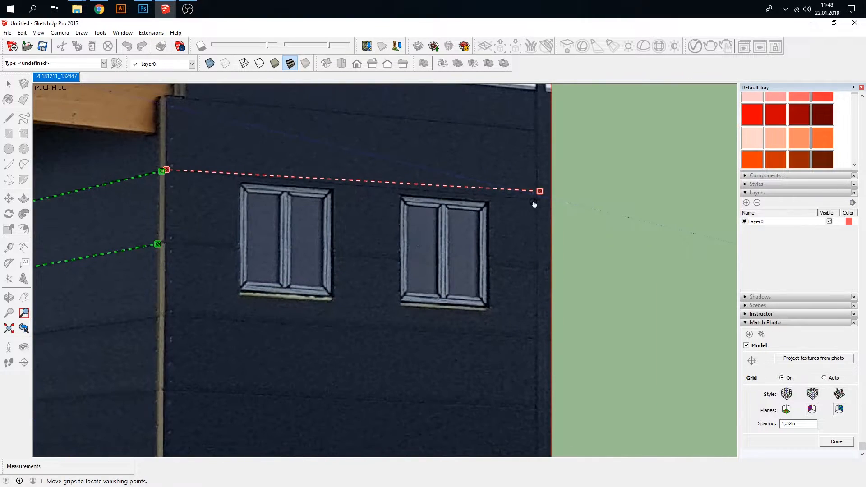
left_click_drag(541, 192, 551, 203)
scroll(412, 242, "down", 8)
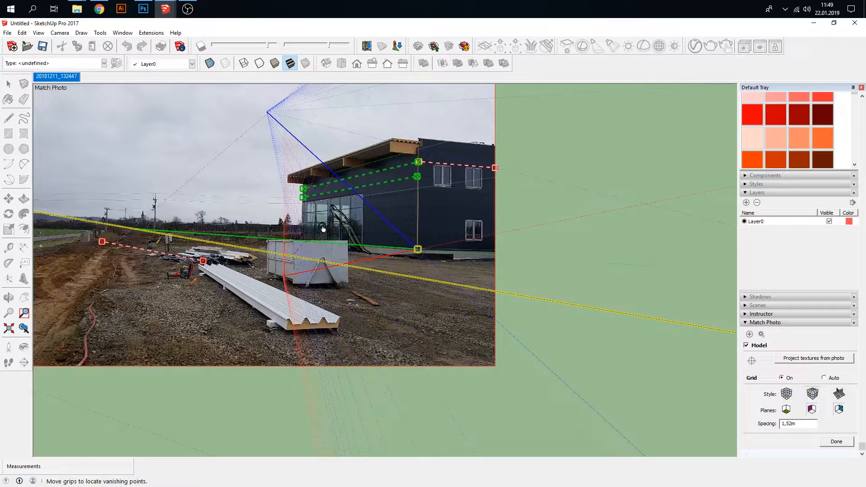
Align the second red axis bar with the panel seam between the two window rows and finish the photo match
left_click_drag(203, 261, 494, 207)
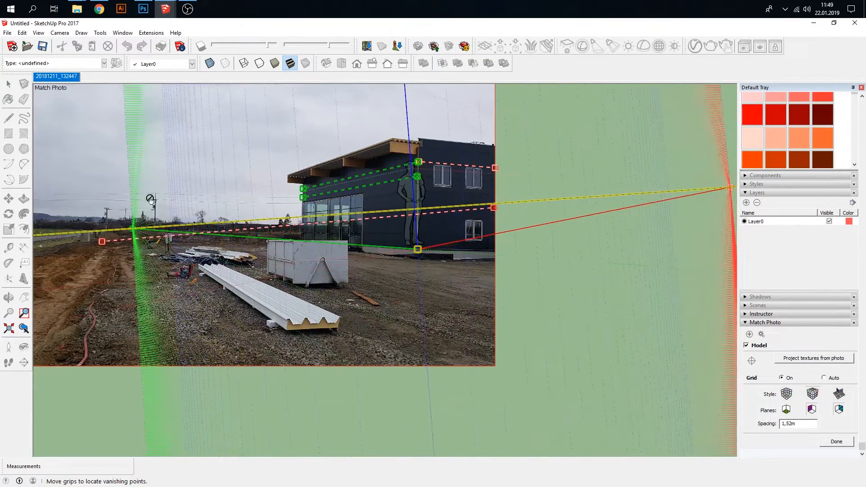
left_click_drag(100, 244, 418, 187)
scroll(421, 208, "up", 5)
scroll(419, 188, "down", 4)
scroll(473, 191, "up", 2)
scroll(343, 248, "down", 4)
scroll(392, 248, "up", 4)
mouse_move(399, 210)
left_mouse_down()
mouse_move(400, 228)
mouse_move(404, 215)
left_mouse_up()
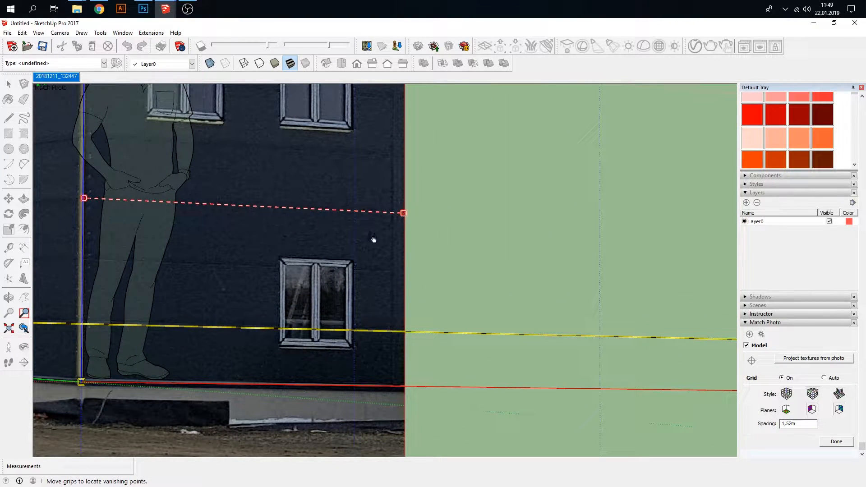
scroll(278, 236, "down", 6)
middle_click_drag(263, 242, 371, 257)
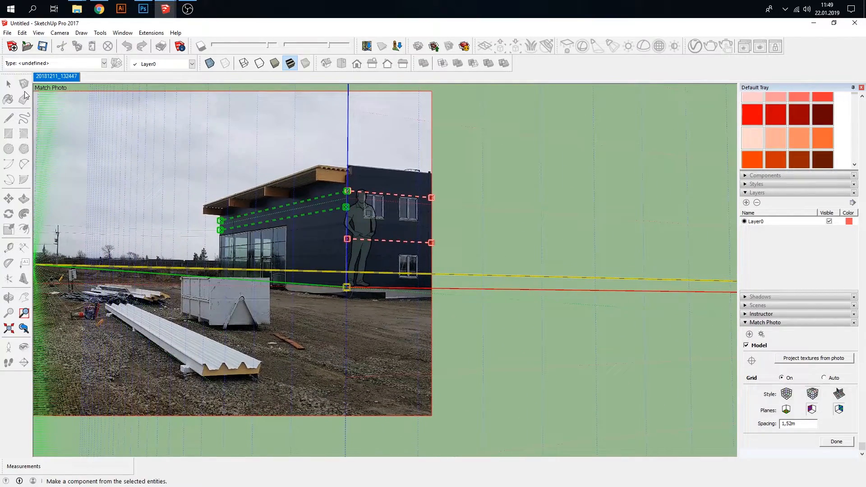
key("Return")
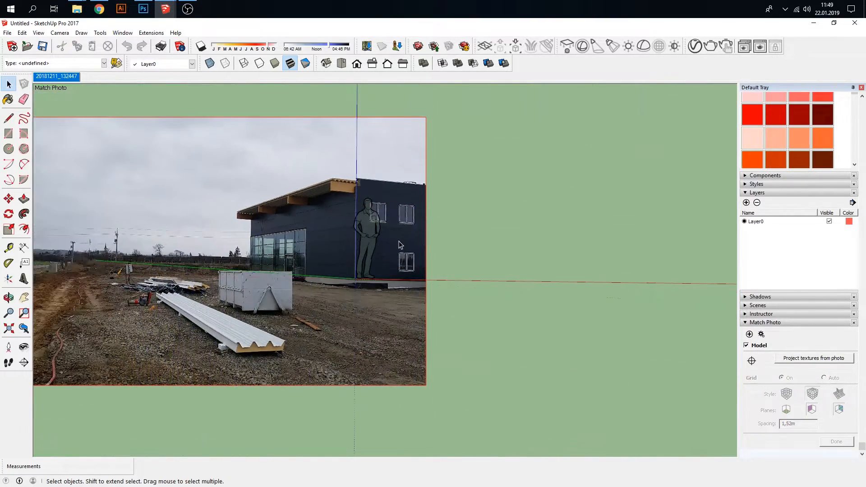
Reopen the matched photo for editing, check the axis alignment against the whole photo, and close the editing
scroll(379, 244, "up", 2)
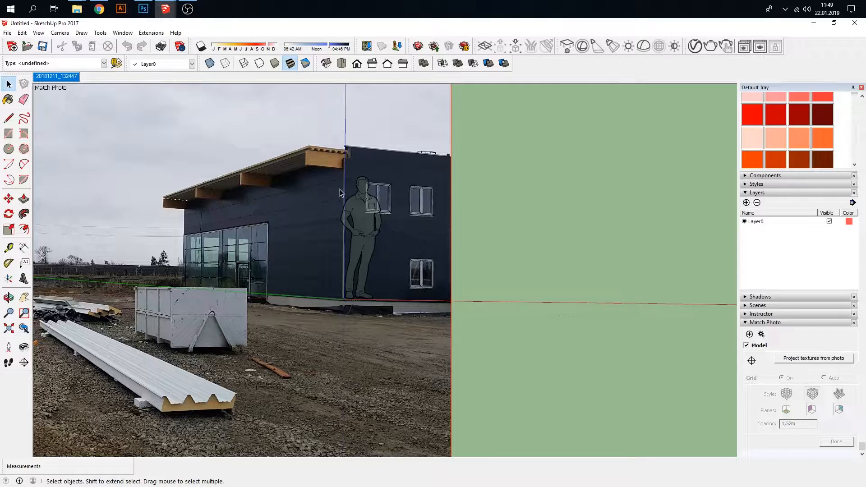
right_click(76, 77)
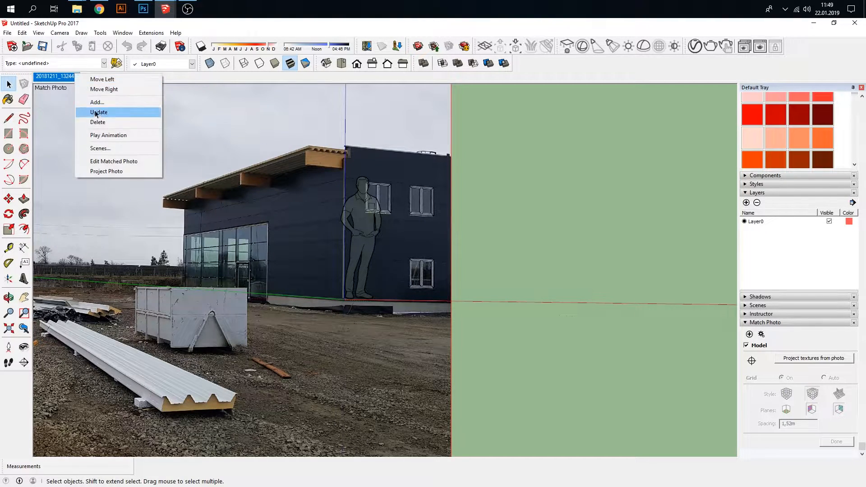
left_click(100, 162)
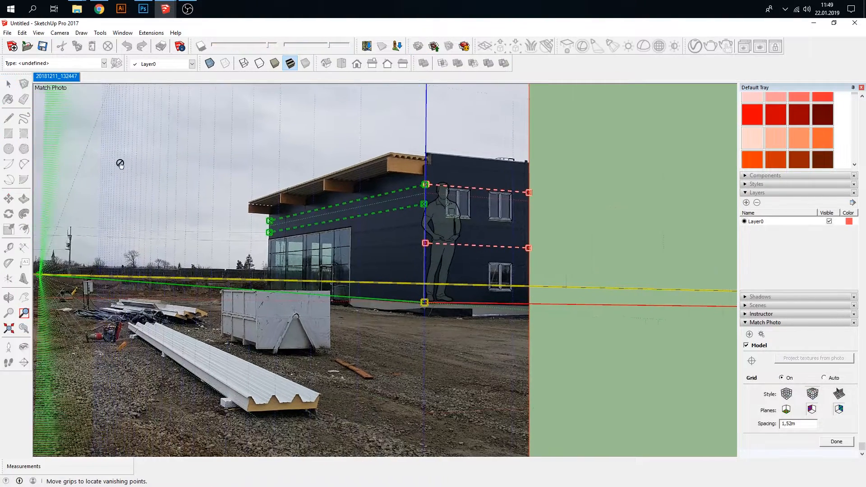
scroll(381, 255, "down", 3)
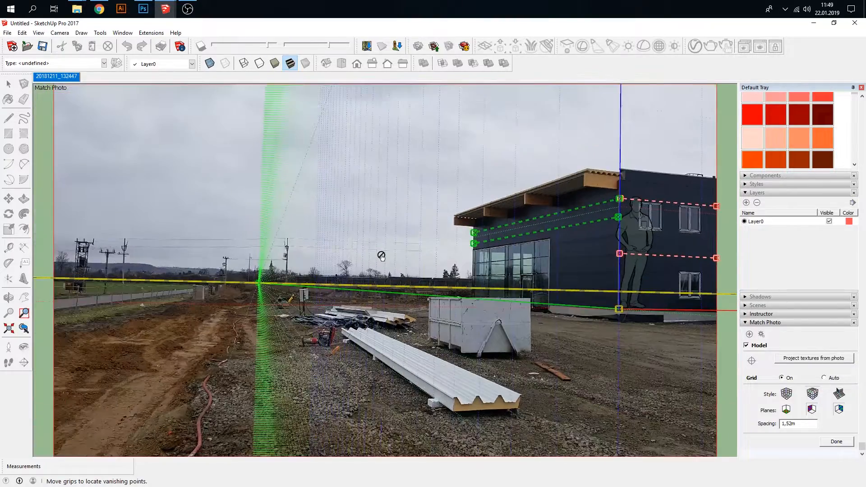
scroll(364, 255, "up", 1)
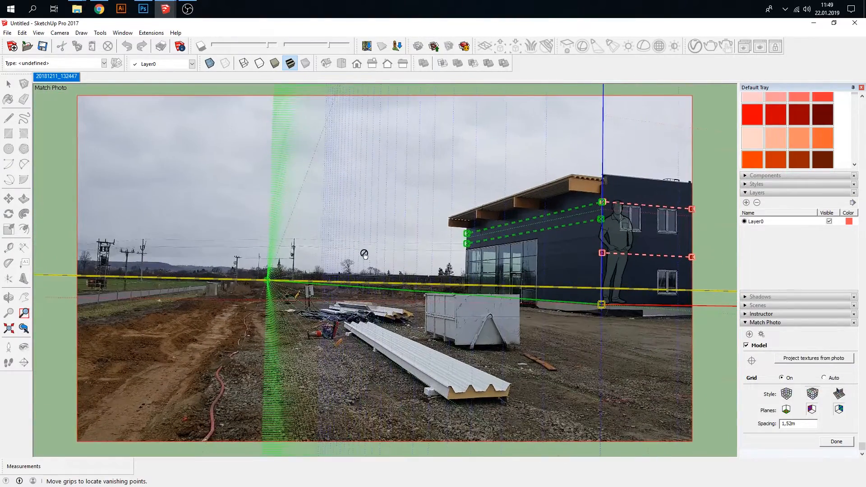
left_click(836, 442)
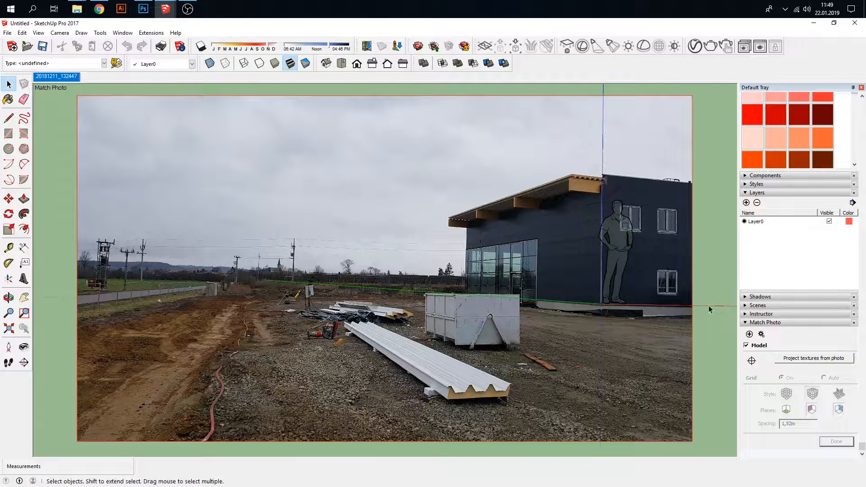
Draw a vertical rectangle about 0.62 m by 2.18 m on the windowed wall, from the origin up to the roof edge
left_click(8, 134)
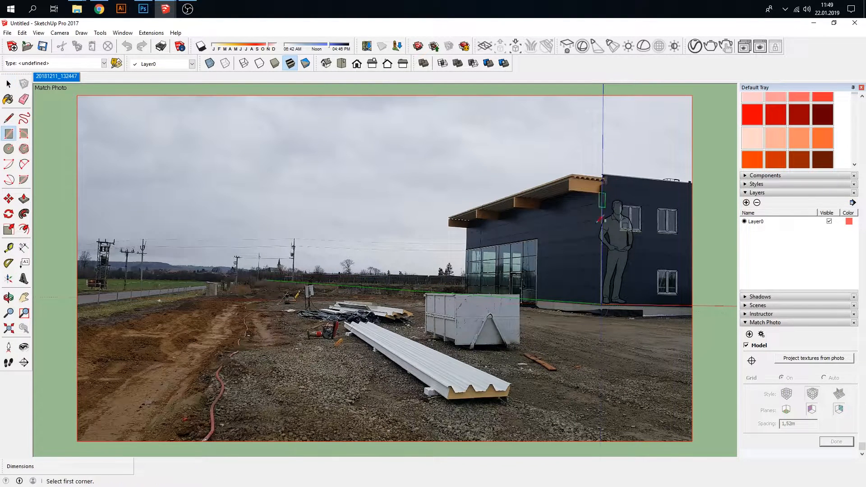
left_click(603, 302)
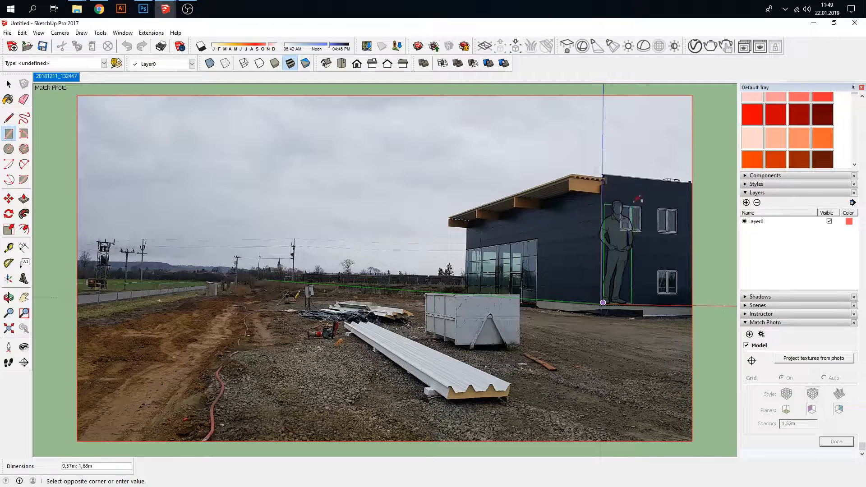
left_click(635, 178)
Push/Pull the rectangle about 5.46 m back along the glazed facade to the building's far edge
key("p")
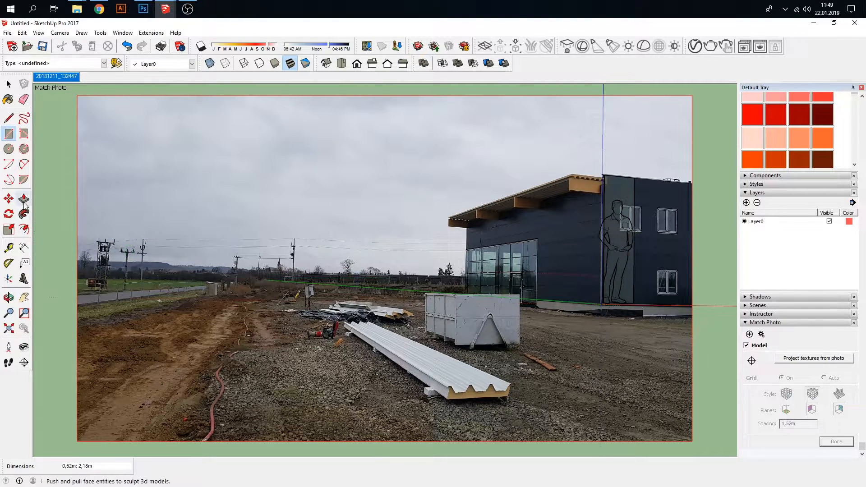
left_click(626, 196)
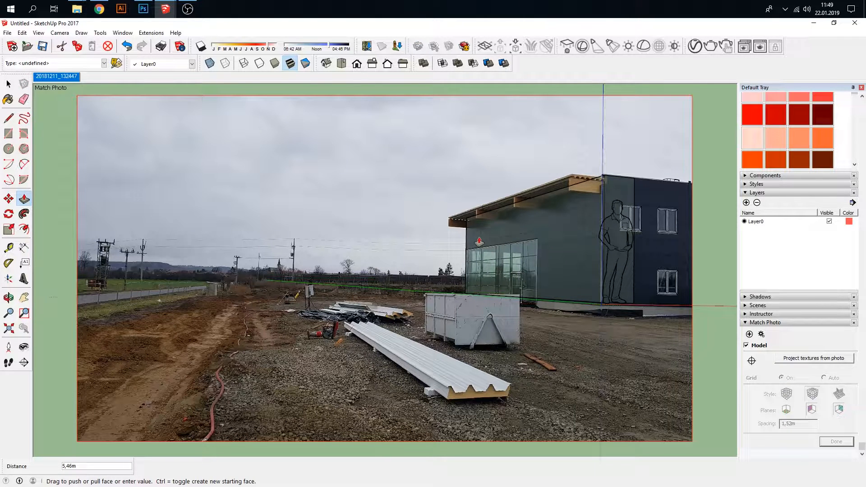
left_click(479, 242)
Delete the scale figure standing in front of the extruded box
key("space")
middle_click_drag(509, 220, 406, 271)
left_click(387, 270)
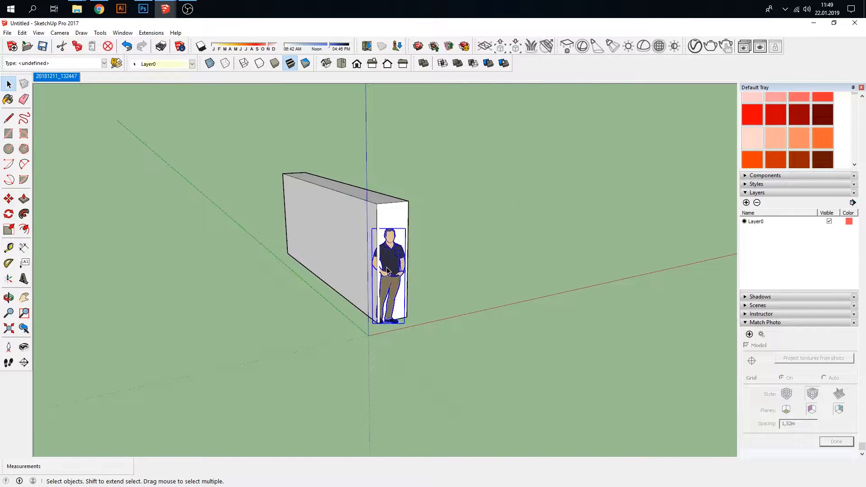
key("Delete")
Select all geometry of the extruded box and make it a group
middle_click_drag(363, 269, 188, 182)
left_click_drag(192, 120, 503, 355)
right_click(374, 267)
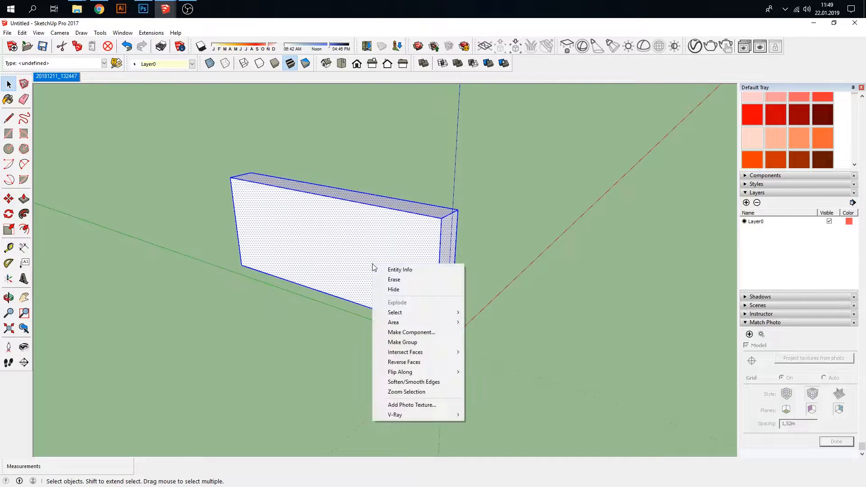
left_click(428, 342)
left_click(371, 347)
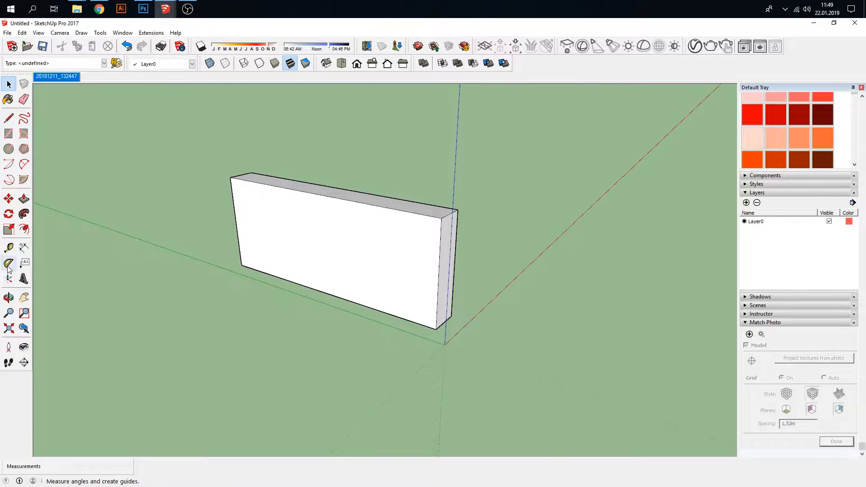
Dimension the grouped box's long bottom edge and check the result in the matched photo view
left_click(24, 247)
left_click(242, 266)
left_click(435, 328)
left_click(404, 346)
key("space")
left_click(292, 231)
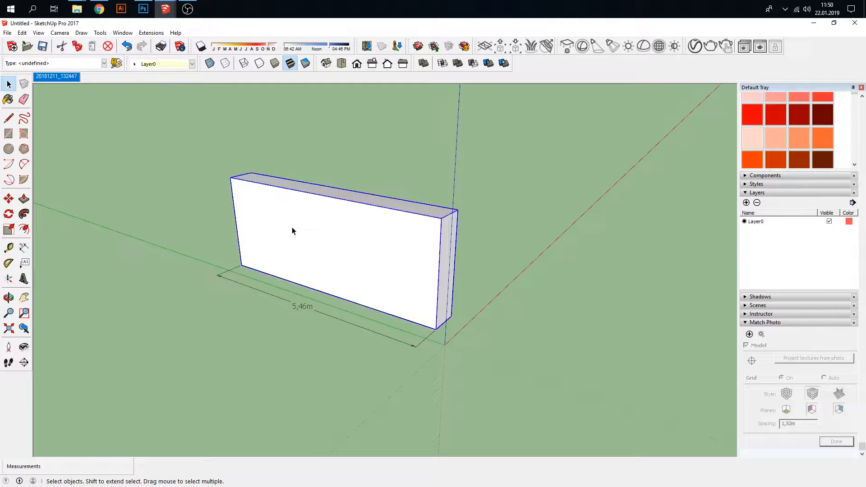
left_click(360, 320)
middle_click_drag(399, 323, 94, 102)
left_click(70, 79)
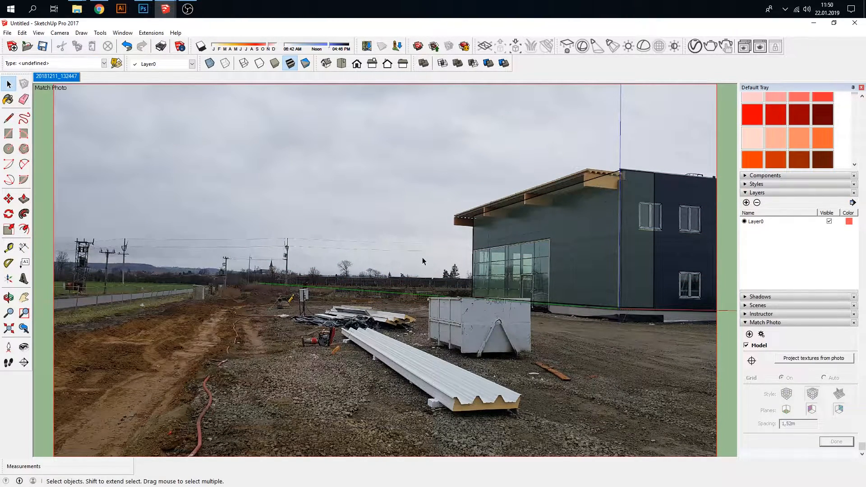
middle_click_drag(270, 199, 345, 275)
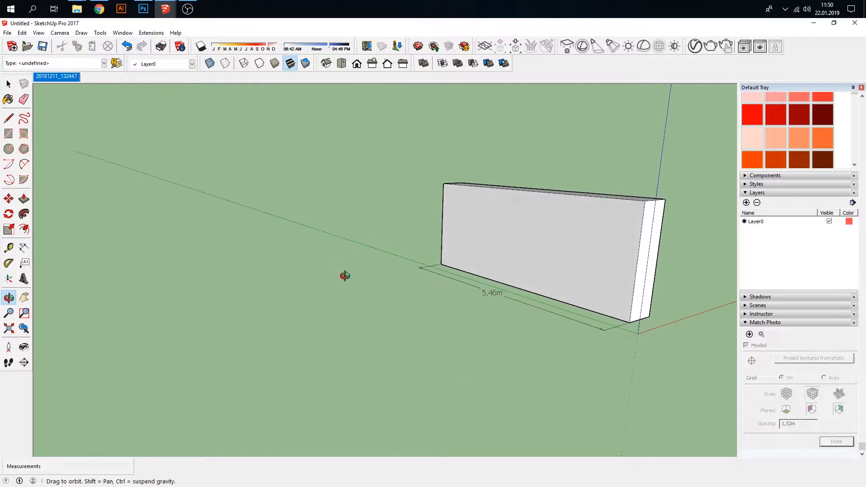
Switch to the "pohled 1" SketchUp model and copy the entire site plan
mouse_move(165, 9)
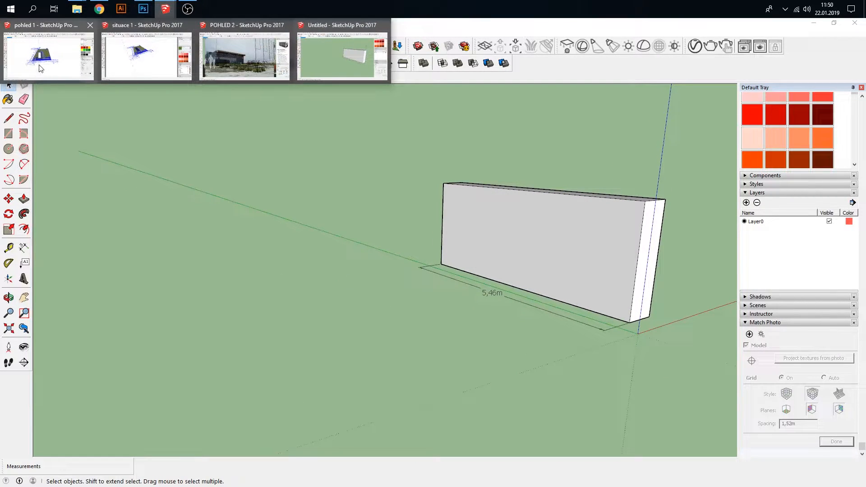
mouse_move(41, 67)
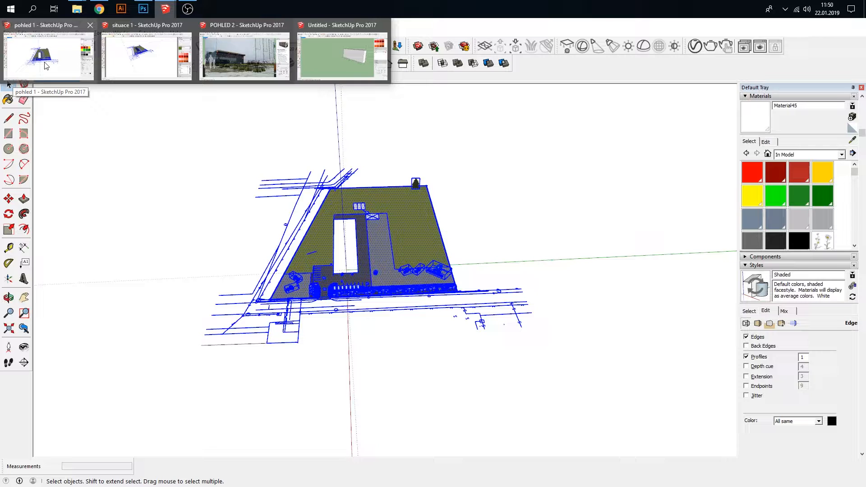
left_click(46, 65)
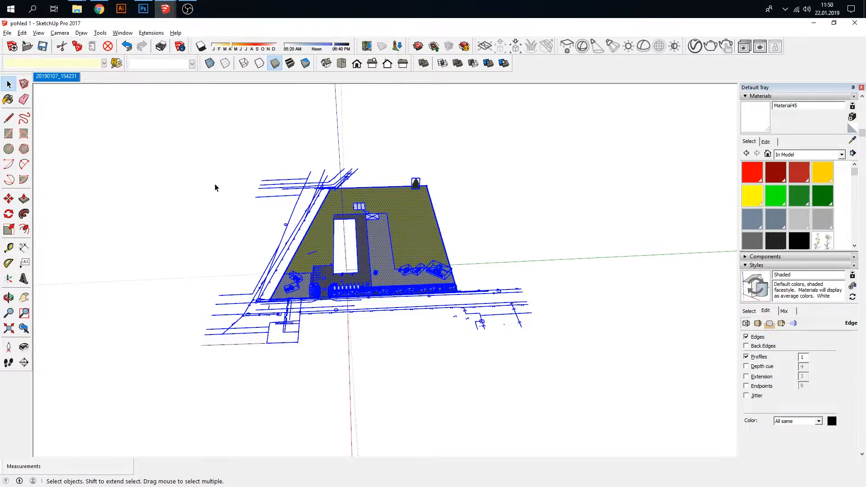
left_click(193, 162)
left_click_drag(204, 170, 627, 410)
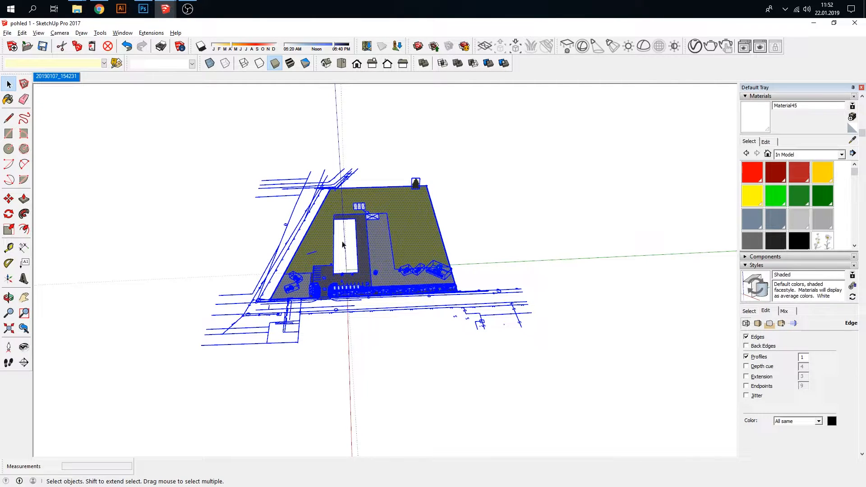
Return to the Untitled SketchUp model and paste the site plan near the origin, clear of the grouped box
mouse_move(165, 9)
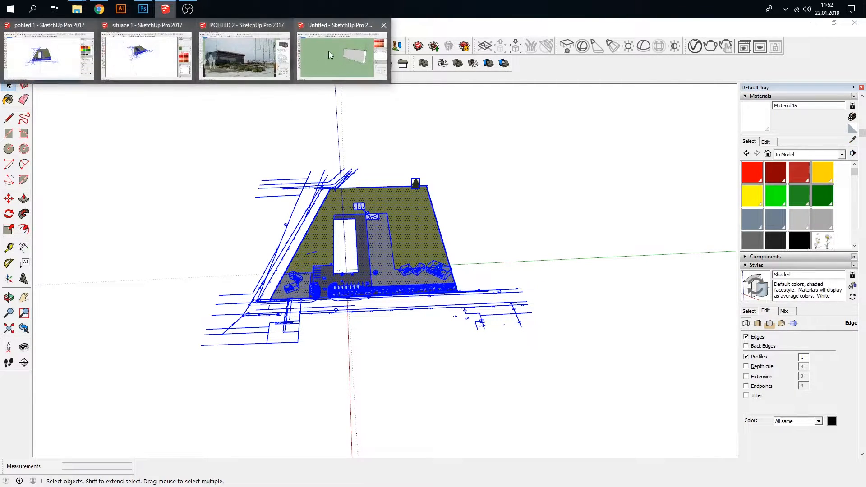
left_click(338, 54)
scroll(396, 354, "down", 10)
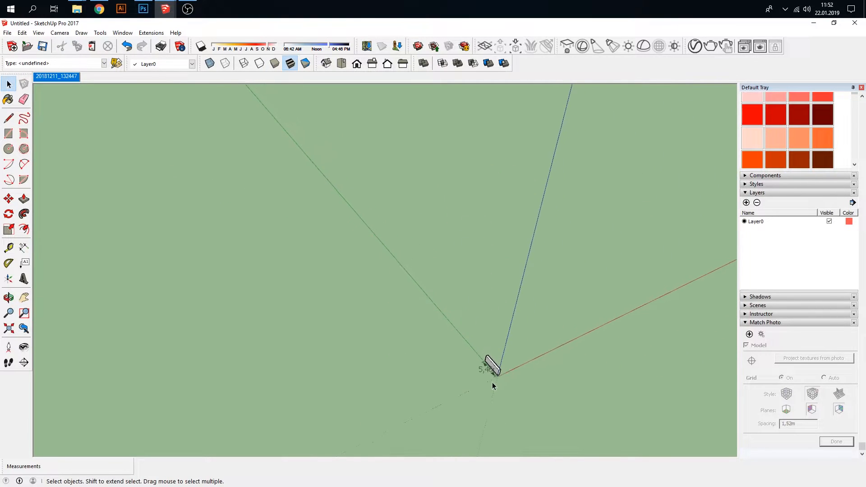
middle_click_drag(492, 385, 356, 273)
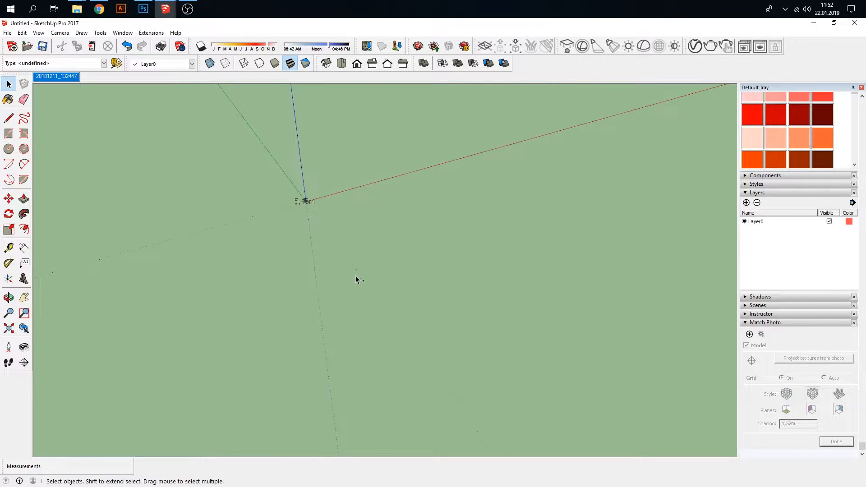
key("ctrl+v")
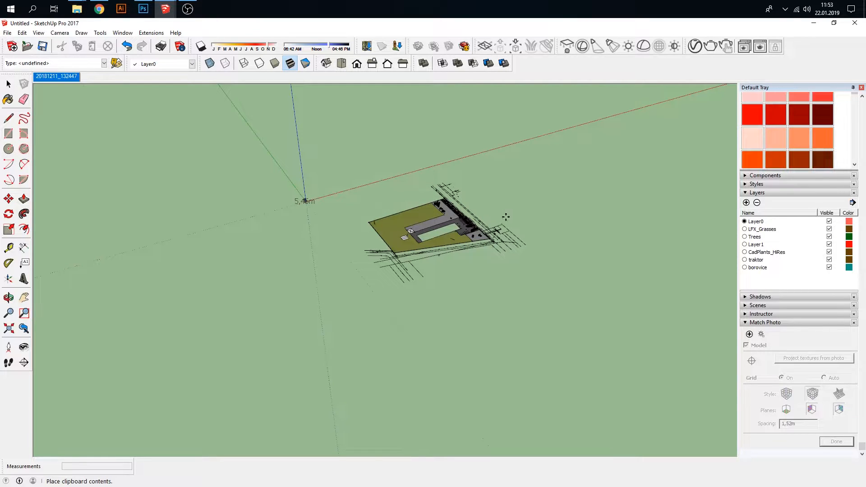
left_click(430, 229)
Rotate the pasted site plan by 180° on the ground plane and clear the selection
scroll(434, 221, "up", 1)
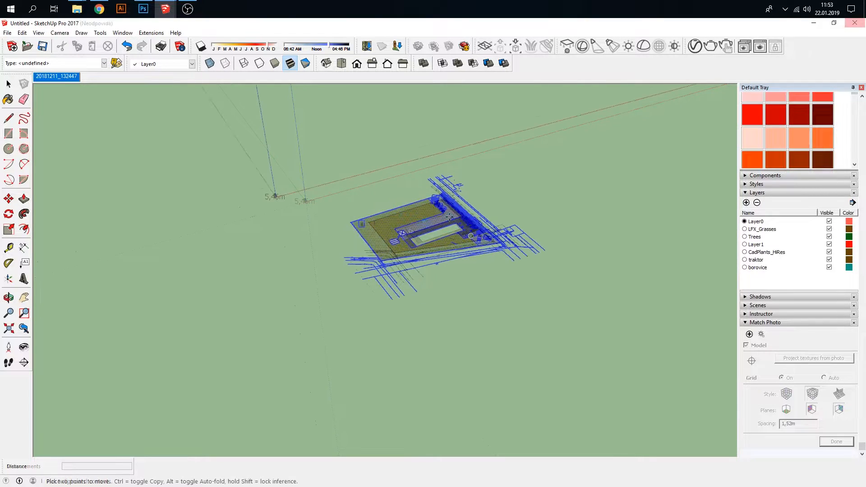
middle_click_drag(450, 217, 525, 250)
key("m")
key("q")
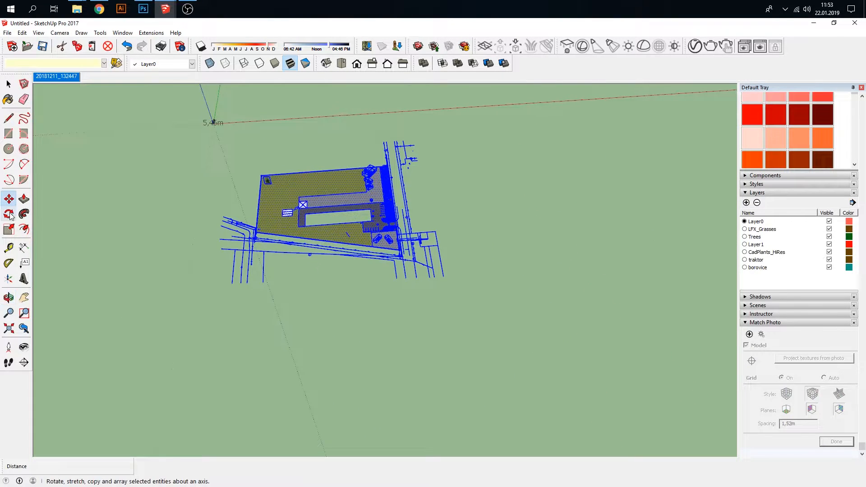
left_click(401, 296)
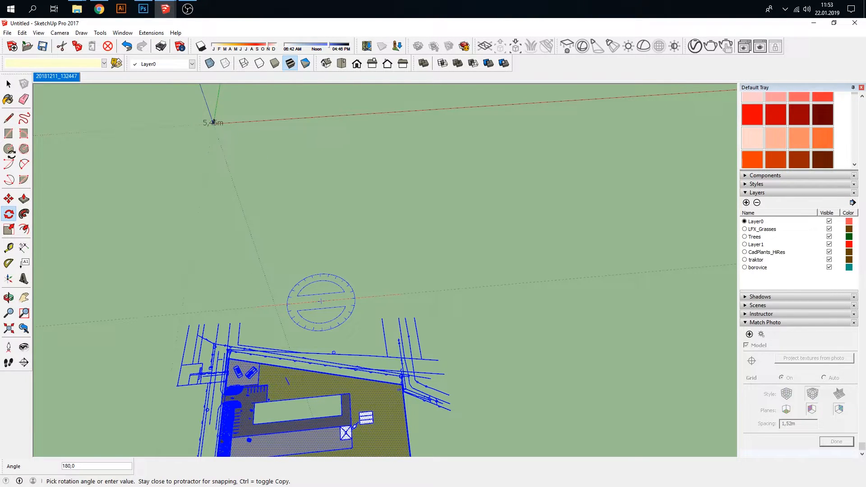
left_click(8, 84)
left_click(195, 204)
Dimension the short edge of the empty building footprint in the site plan, beside the parking area
scroll(215, 127, "up", 9)
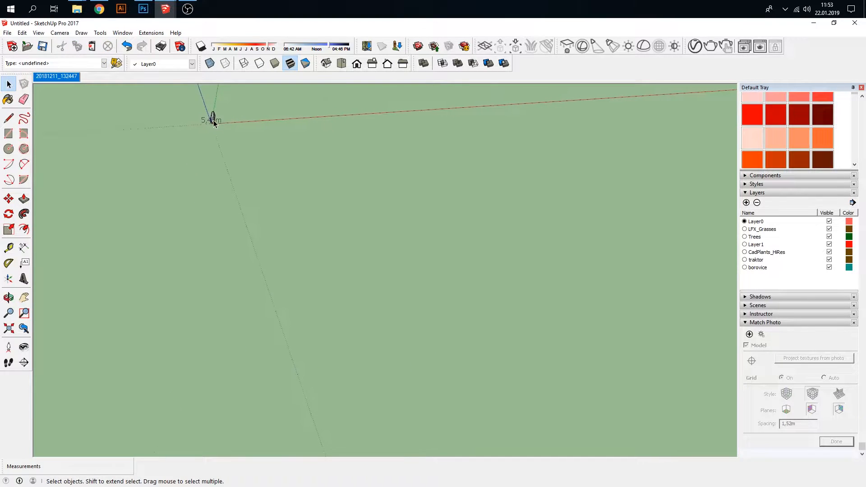
middle_click_drag(215, 122, 34, 268)
scroll(319, 332, "down", 8)
scroll(407, 250, "down", 1)
middle_click_drag(407, 250, 210, 309)
scroll(207, 311, "up", 5)
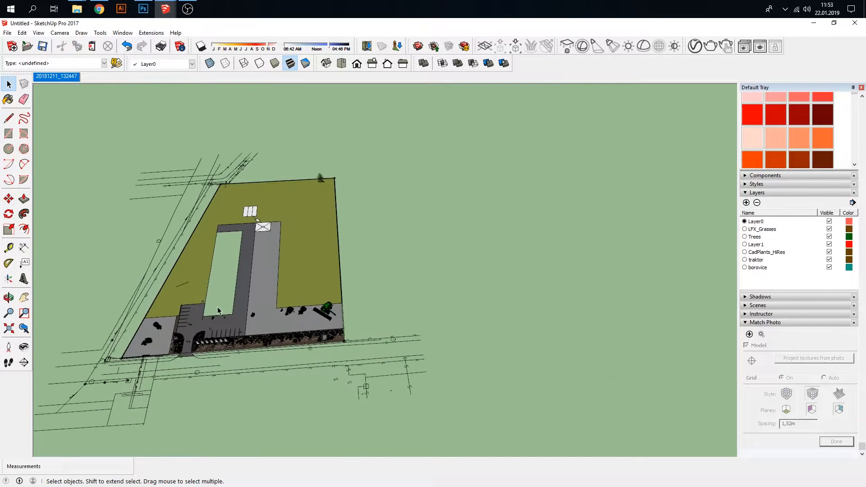
scroll(207, 311, "up", 5)
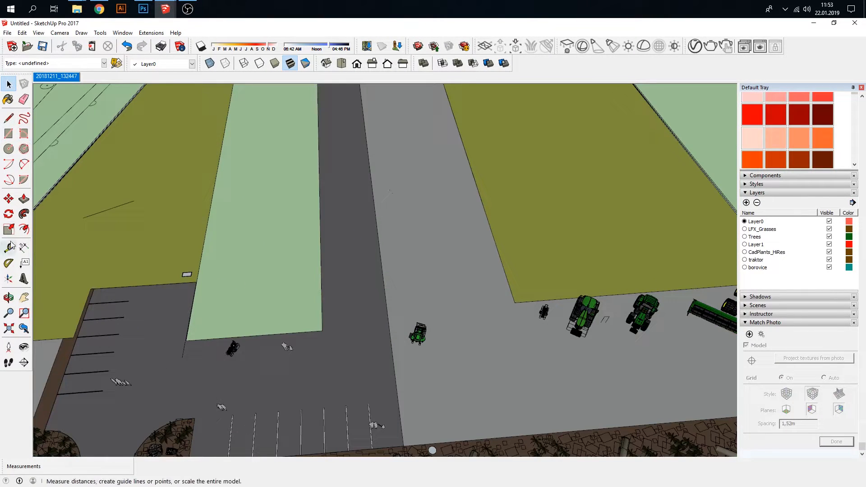
left_click(24, 248)
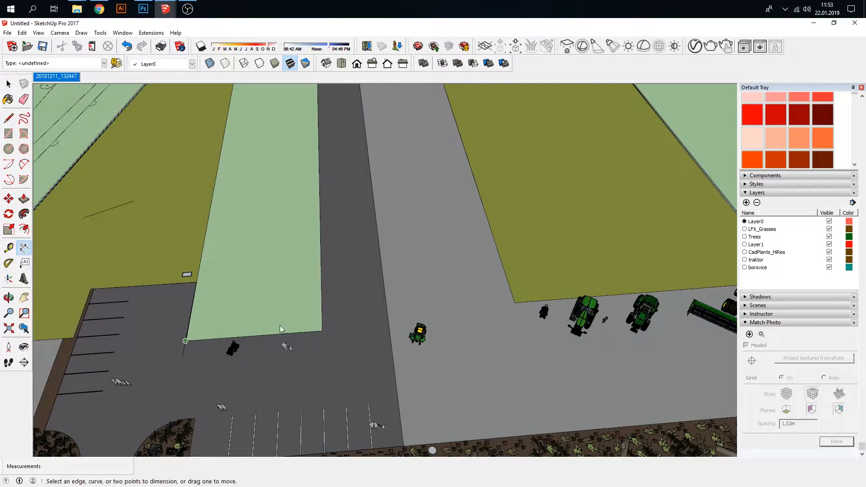
left_click(322, 331)
left_click(187, 341)
left_click(206, 288)
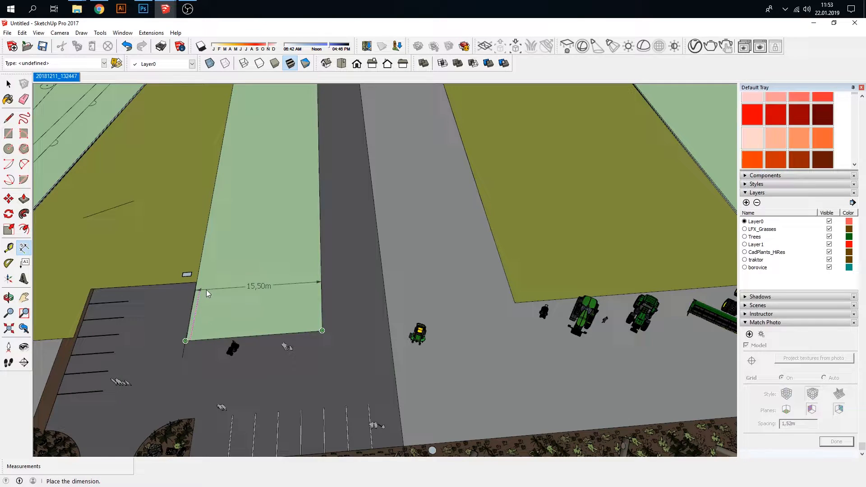
Switch to Calculator, divide 5,46 by 15,5 to obtain the site plan's scale factor, and close the calculator
middle_click_drag(215, 292, 263, 301)
scroll(265, 301, "down", 3)
middle_click_drag(265, 302, 222, 199)
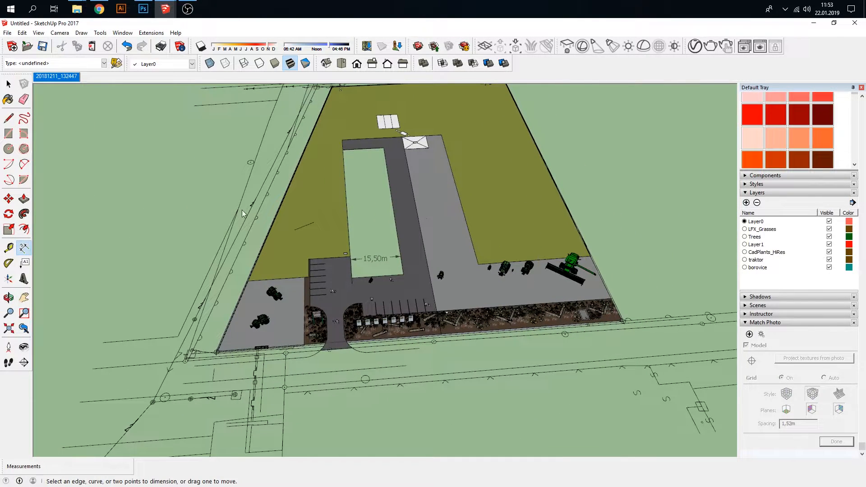
scroll(437, 365, "down", 1)
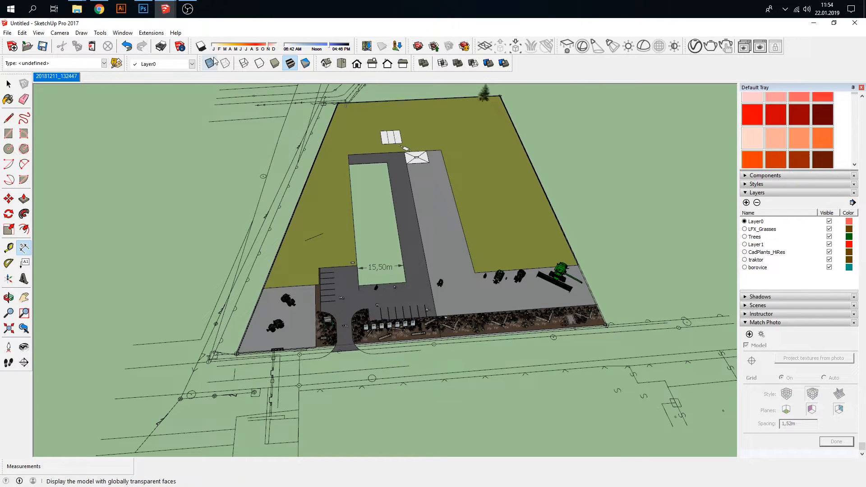
key("XF86Calculator")
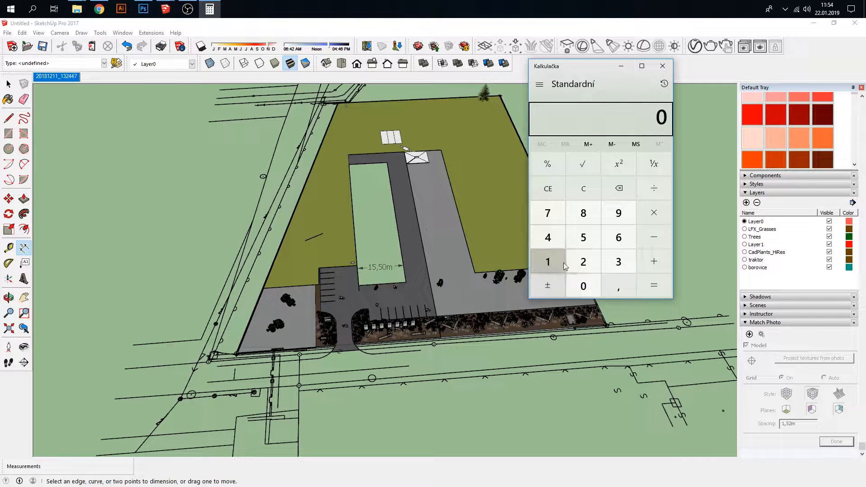
left_click(583, 237)
left_click(618, 285)
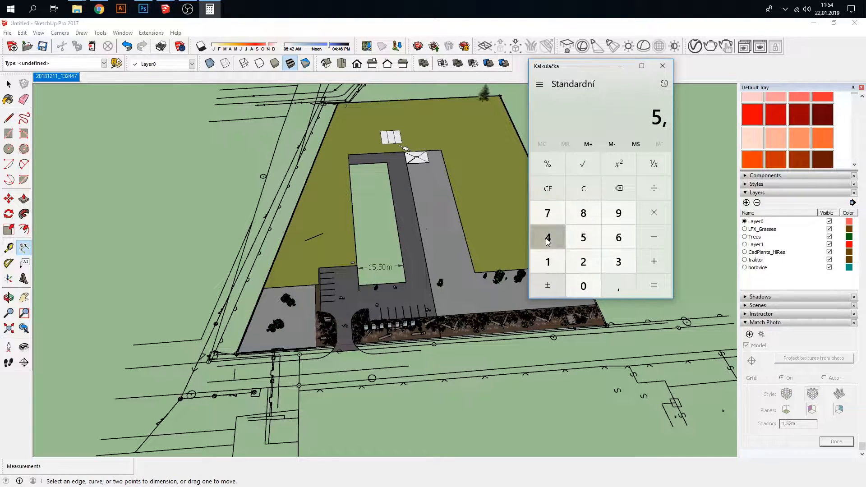
left_click(547, 237)
left_click(618, 237)
left_click(651, 213)
left_click(653, 188)
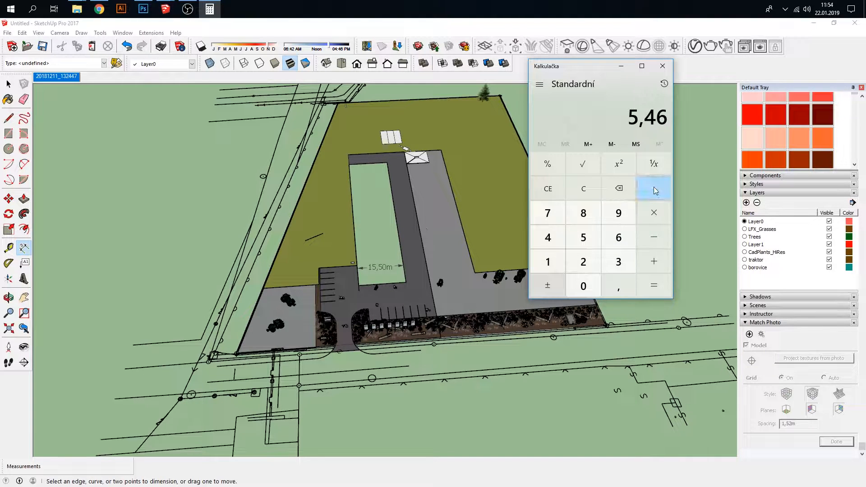
left_click(547, 266)
left_click(583, 244)
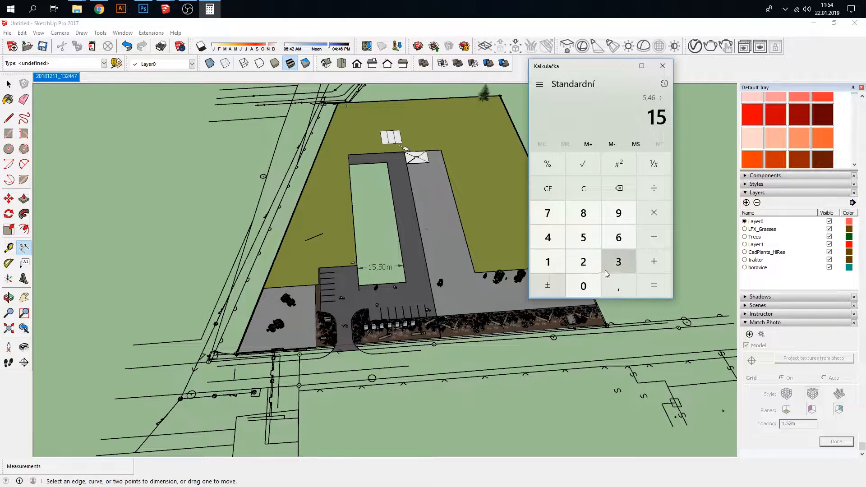
left_click(615, 284)
left_click(583, 238)
left_click(666, 291)
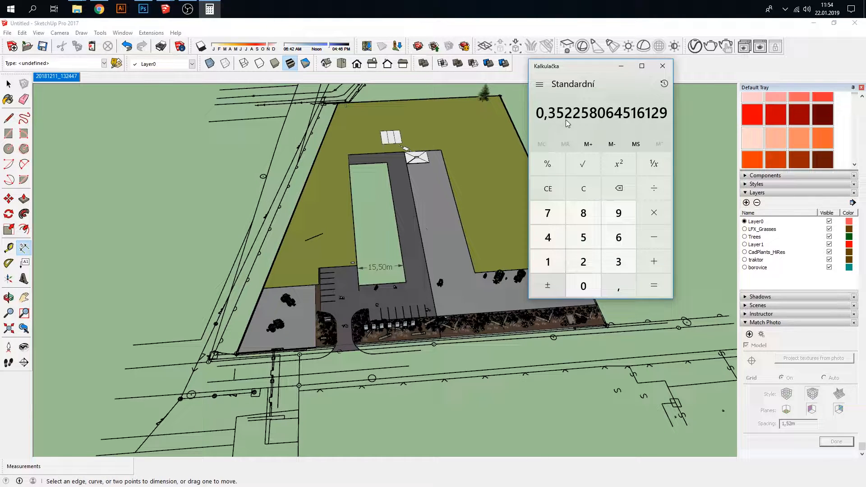
left_click(662, 66)
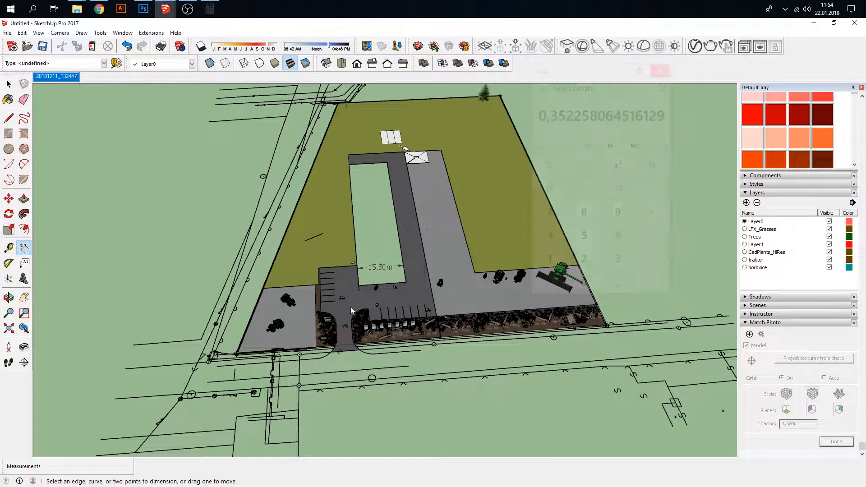
Select the entire site plan and scale it uniformly about its opposite corner by a factor of 0,3522
scroll(327, 305, "down", 6)
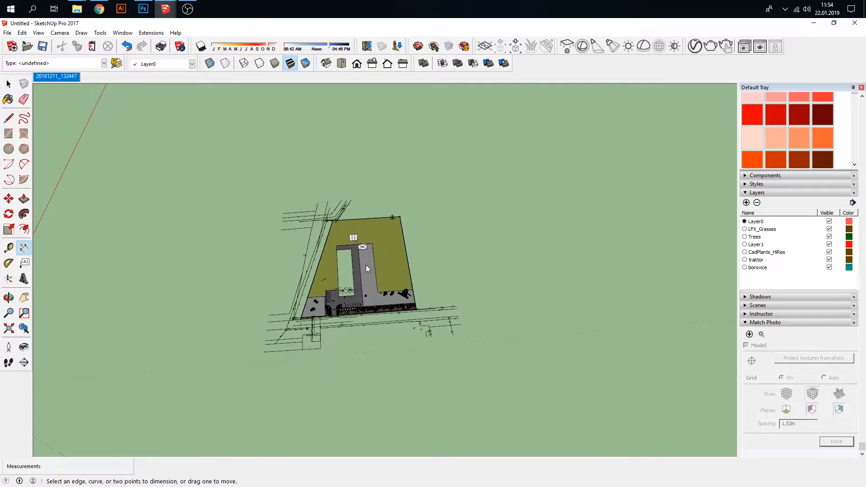
key("space")
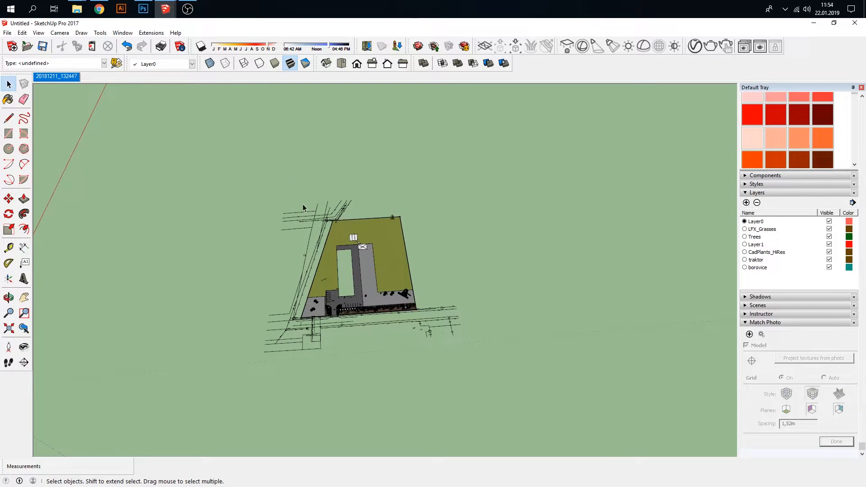
left_click_drag(268, 189, 490, 374)
left_click_drag(496, 408, 250, 168)
right_click(371, 246)
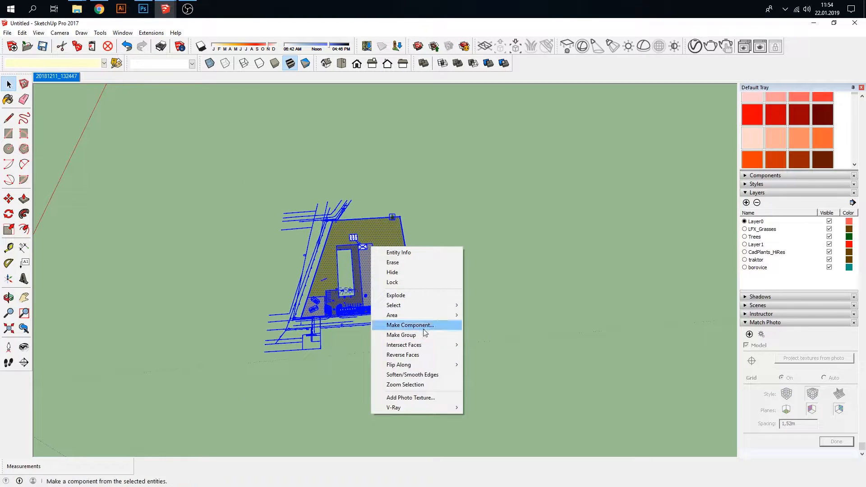
mouse_move(404, 319)
left_click(258, 234)
left_click_drag(231, 177, 540, 388)
left_click(9, 229)
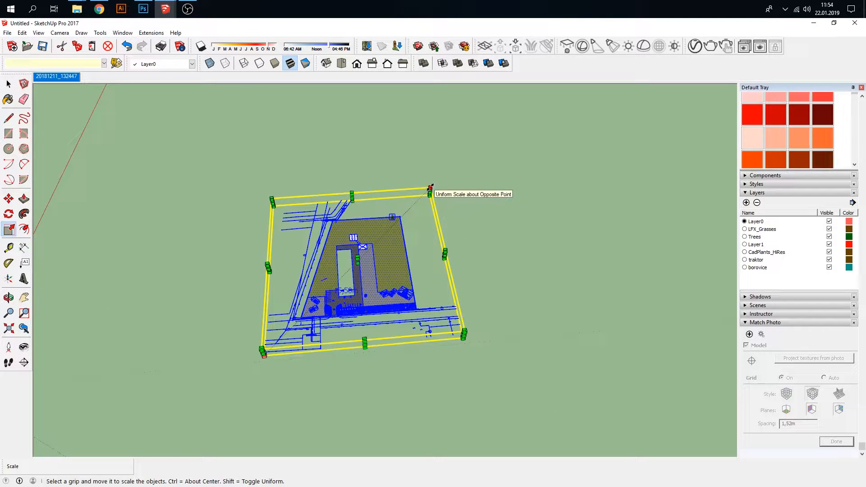
left_click_drag(430, 186, 397, 240)
type("0,3522")
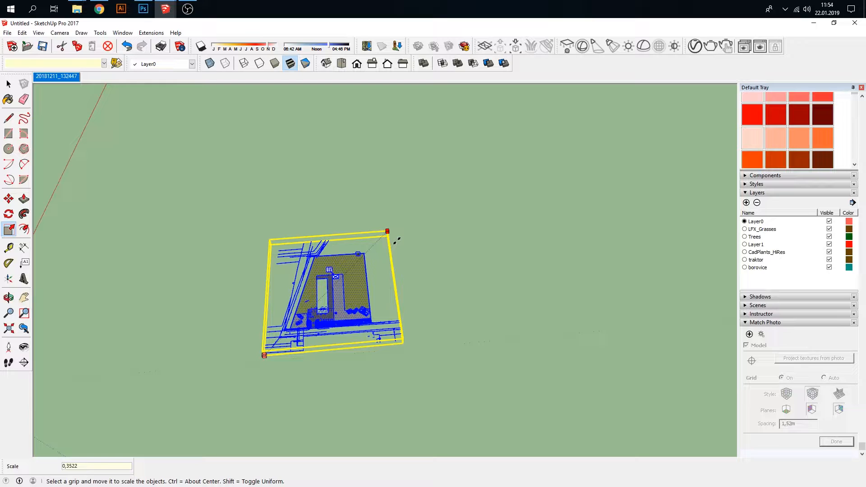
key("Return")
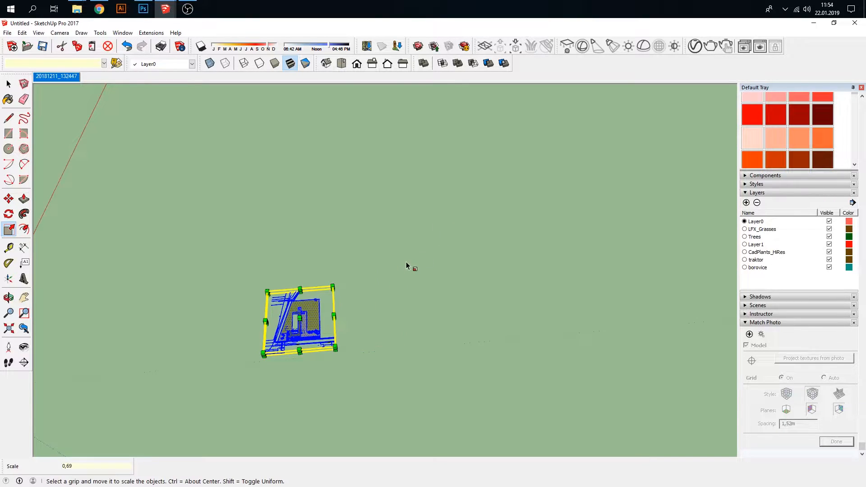
Move the scaled site plan by the parking-side end of its empty building footprint to the white box at the origin
left_click(8, 198)
scroll(293, 332, "up", 3)
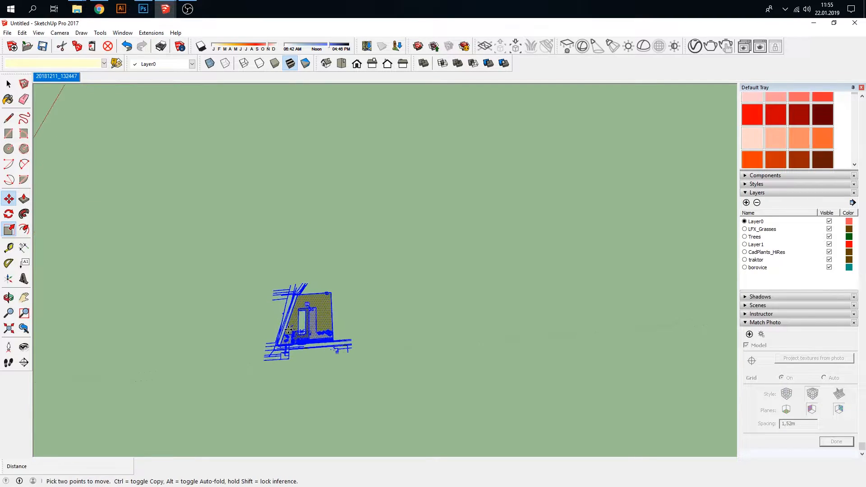
scroll(300, 337, "up", 2)
scroll(306, 343, "up", 1)
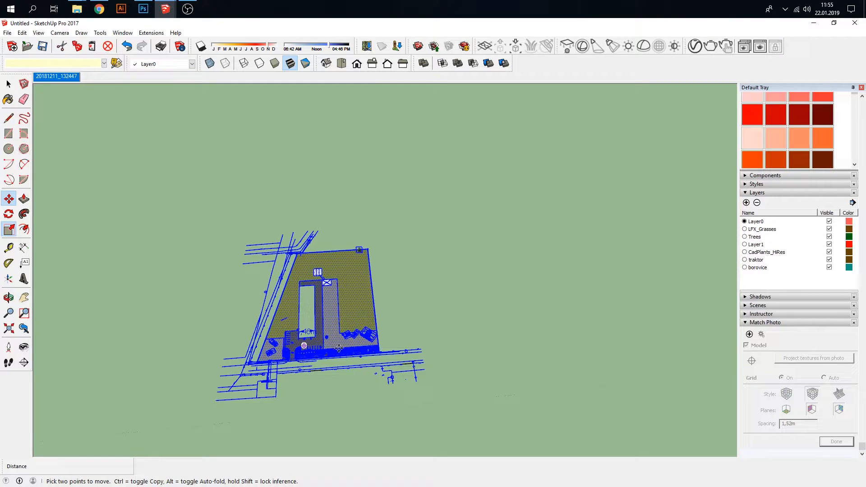
middle_click_drag(276, 327, 261, 289)
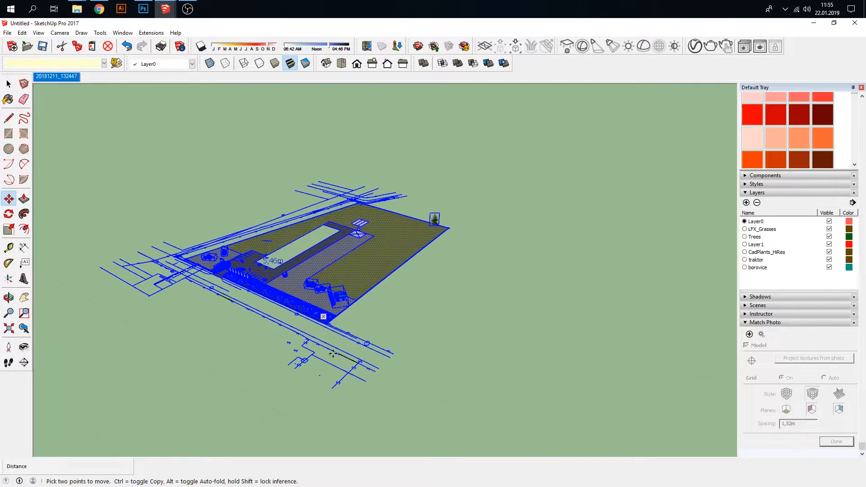
scroll(254, 273, "up", 3)
scroll(254, 272, "up", 3)
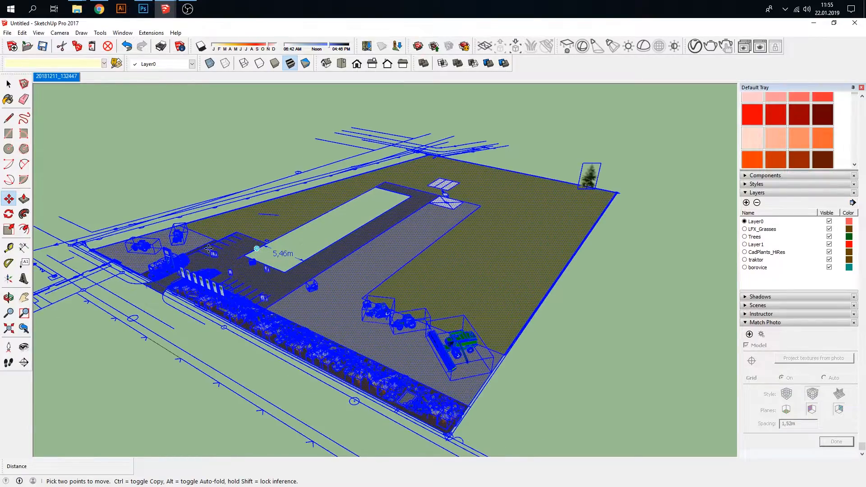
left_click(9, 200)
scroll(282, 290, "up", 5)
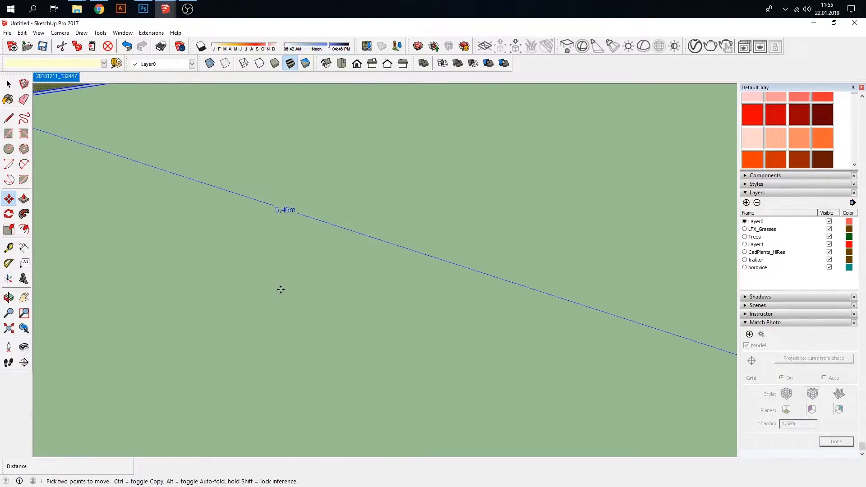
scroll(273, 316, "down", 4)
left_click(271, 330)
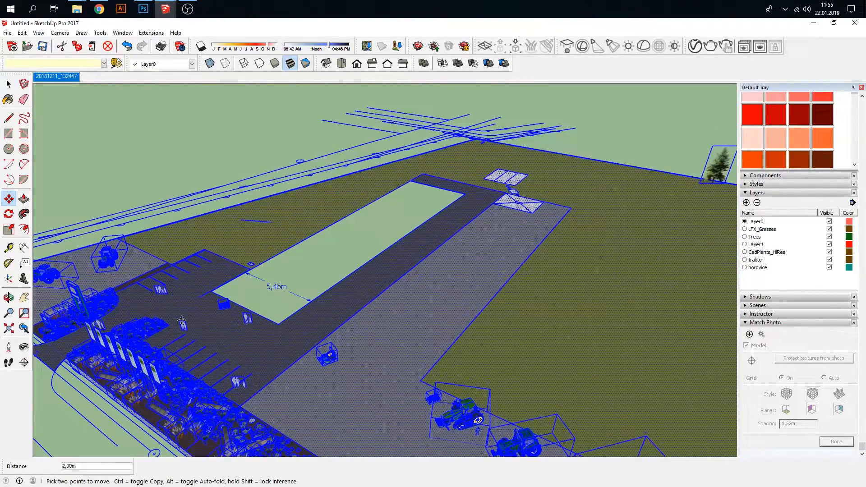
scroll(271, 330, "down", 4)
scroll(187, 320, "down", 6)
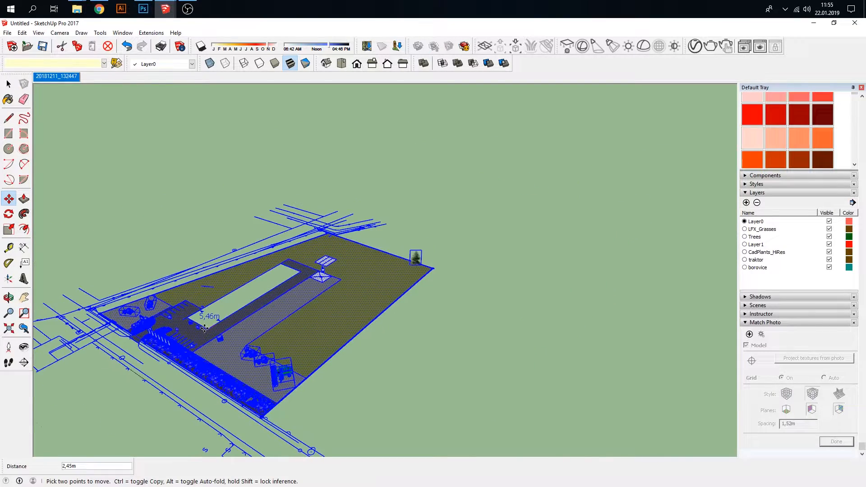
middle_click_drag(201, 334, 402, 343)
left_click(207, 219)
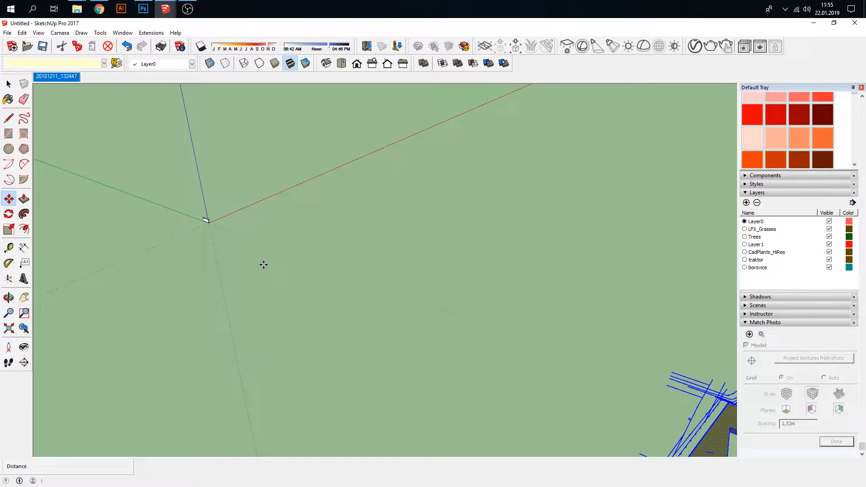
Move the site plan again so the footprint's corner beside the parking area lands on the box's bottom front corner
scroll(263, 265, "down", 5)
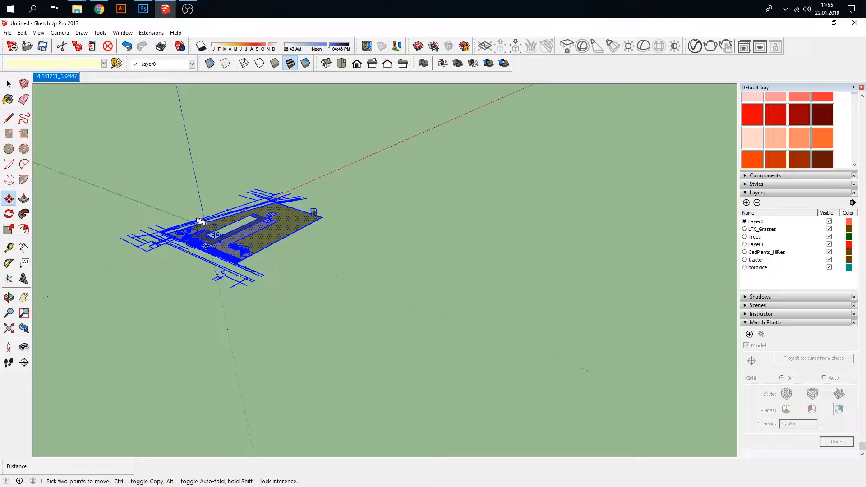
scroll(199, 218, "up", 2)
scroll(200, 216, "up", 8)
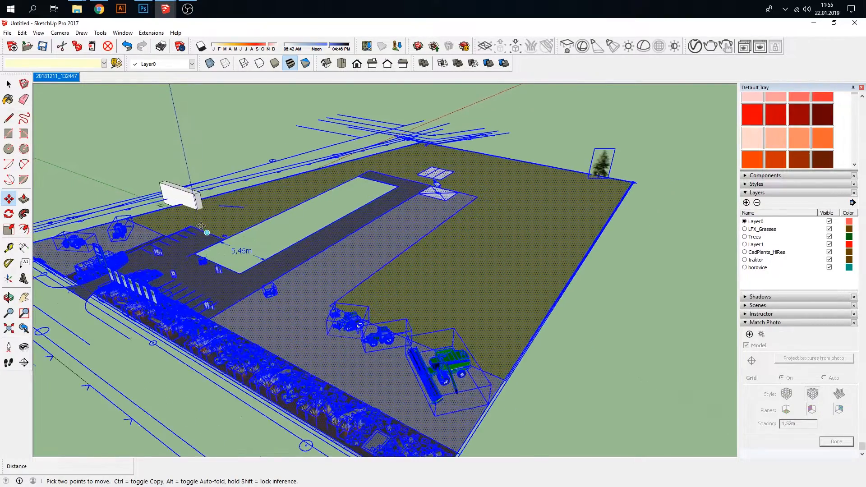
left_click(200, 226)
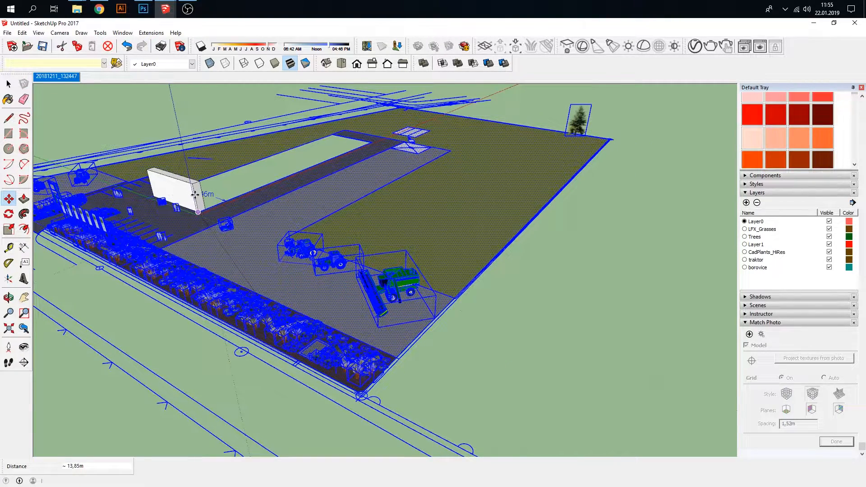
left_click(195, 197)
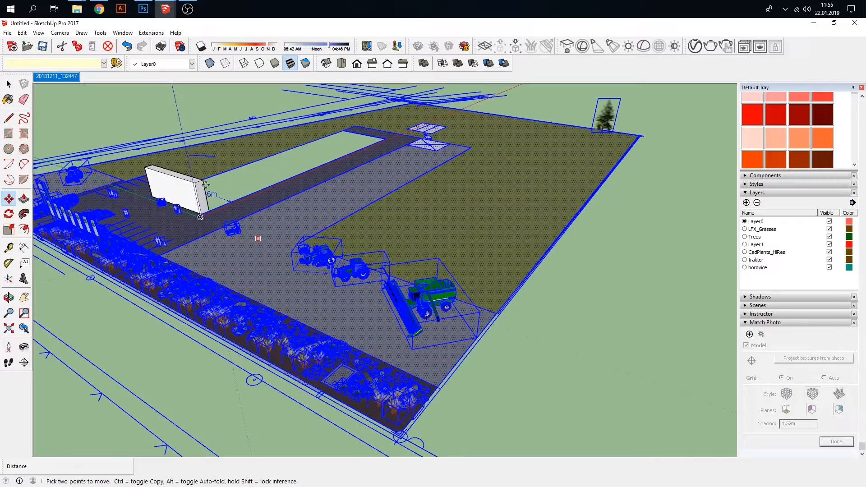
scroll(188, 196, "up", 3)
scroll(188, 196, "up", 5)
middle_click_drag(220, 218, 368, 371)
scroll(282, 311, "down", 6)
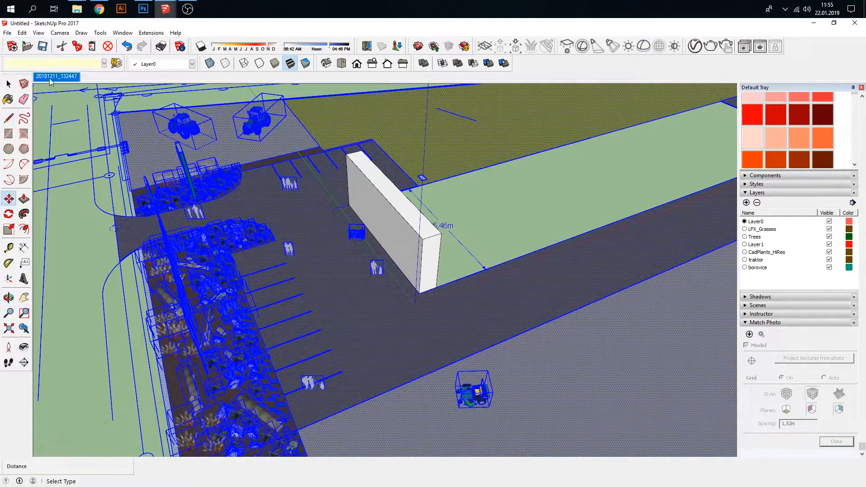
Edit the matched photo of scene 20181211_132447, lowering the axis origin to the building's front corner at ground level, and finish the match
left_click(51, 76)
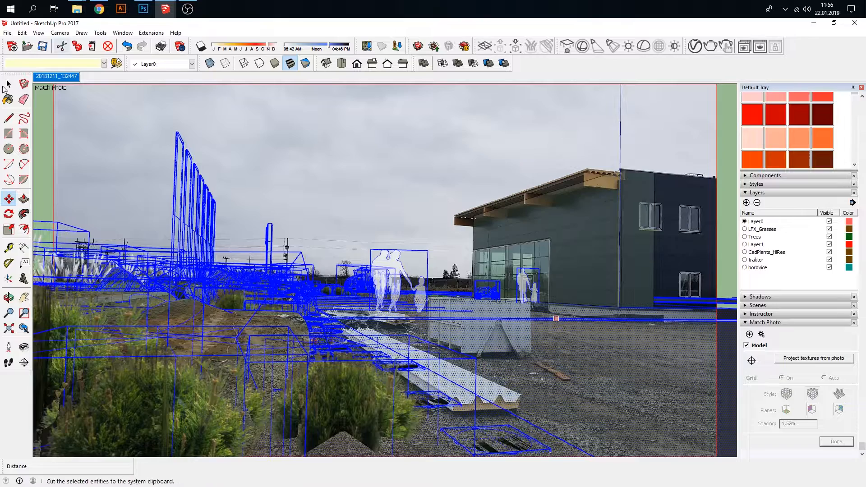
left_click(54, 77)
right_click(54, 77)
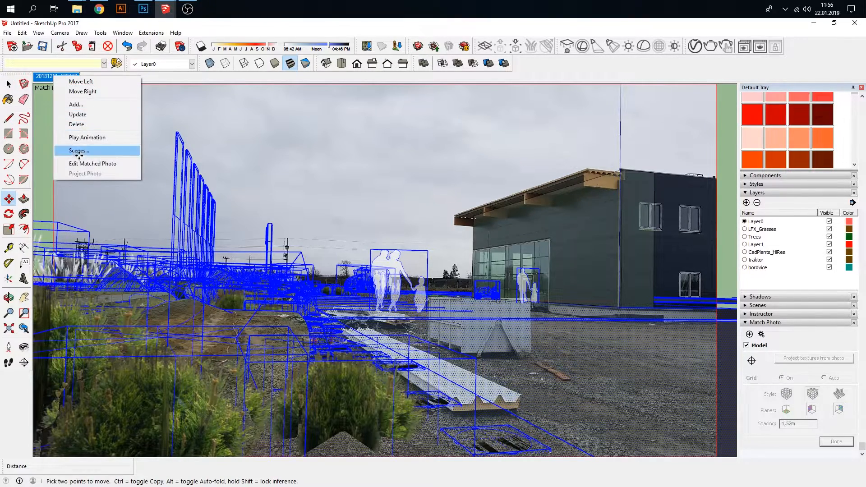
left_click(77, 165)
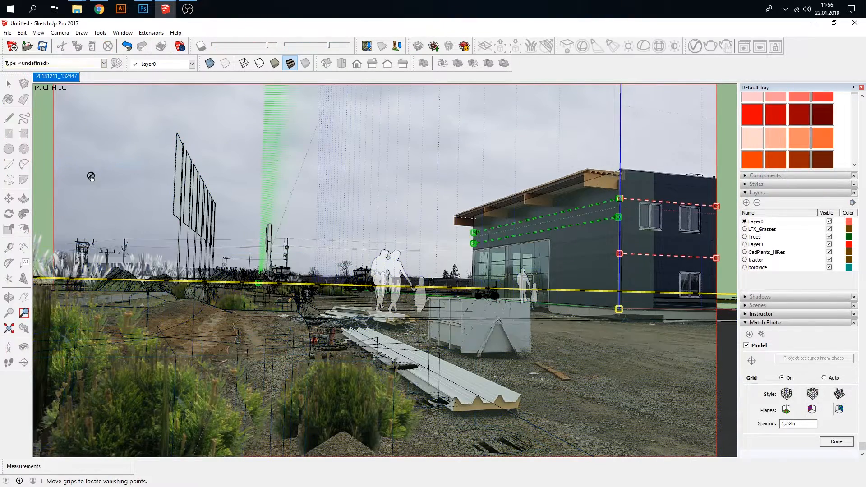
left_click_drag(618, 309, 617, 320)
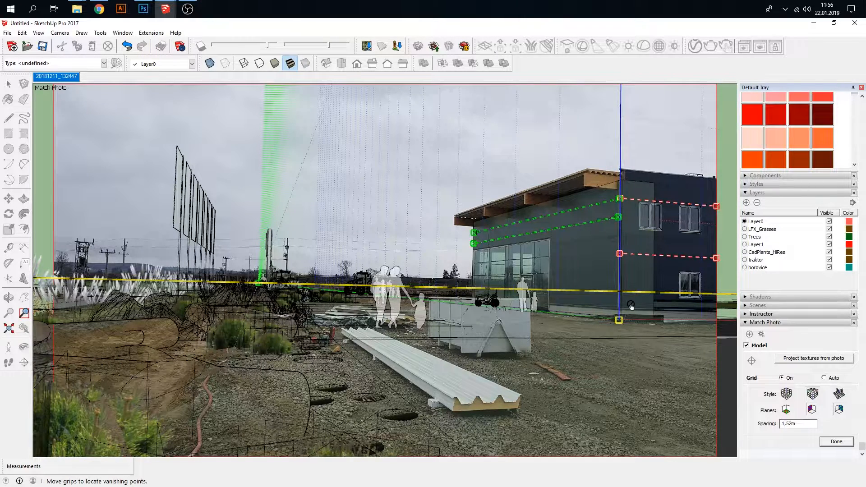
left_click(844, 443)
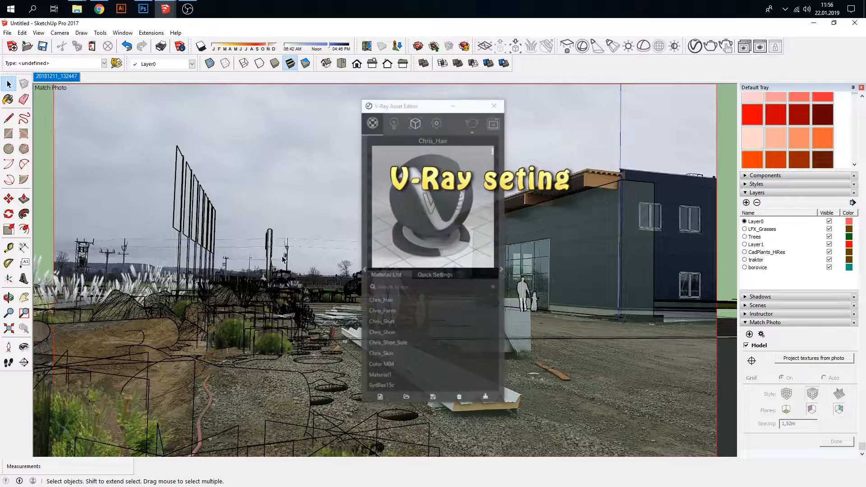
Start an interactive V-Ray render beside the Asset Editor and widen the rendered view to include more of the planted area
left_click_drag(430, 114, 188, 110)
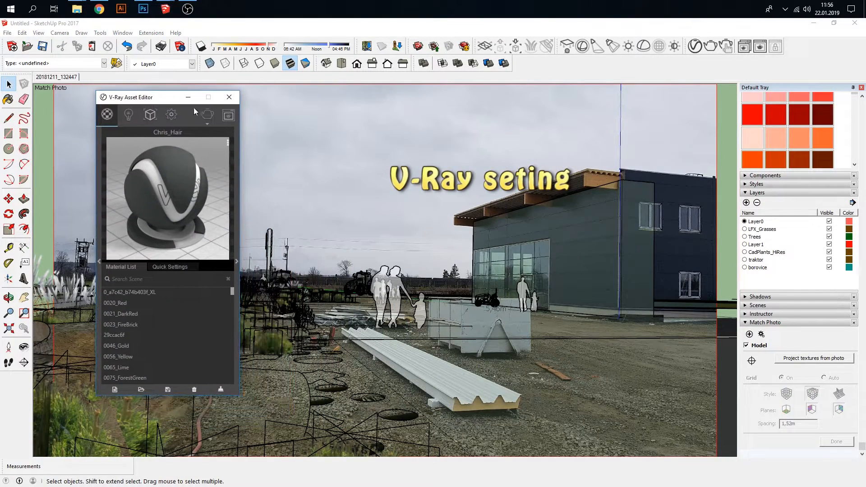
left_click(207, 124)
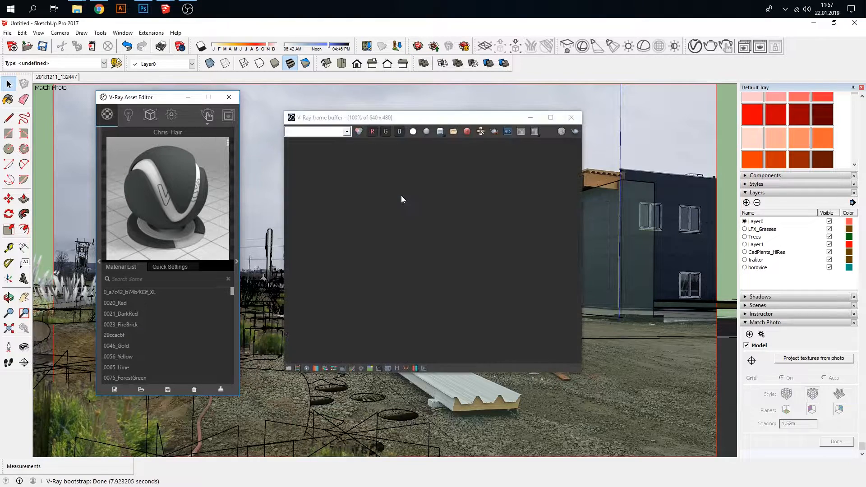
left_click_drag(427, 127, 422, 117)
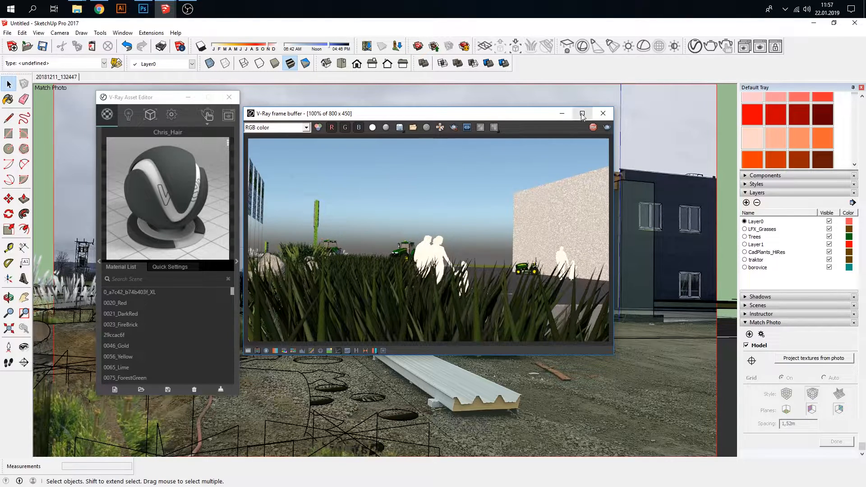
scroll(470, 242, "down", 2)
scroll(470, 245, "up", 2)
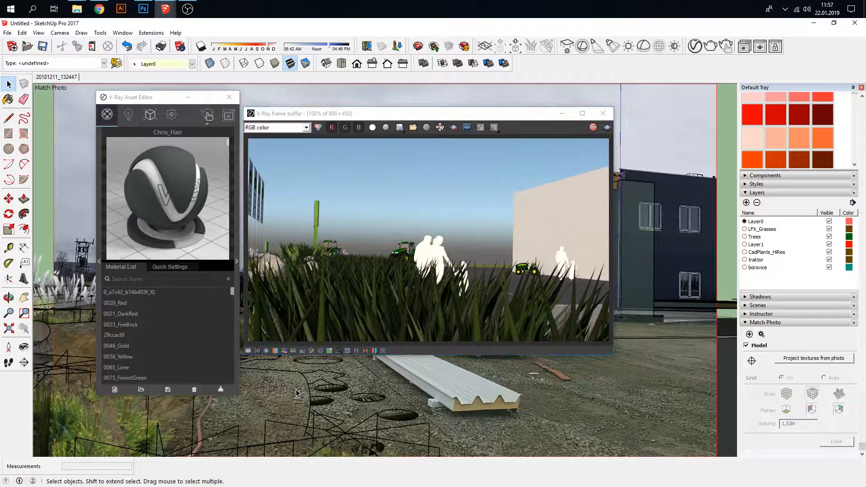
scroll(297, 392, "down", 2)
scroll(297, 391, "down", 3)
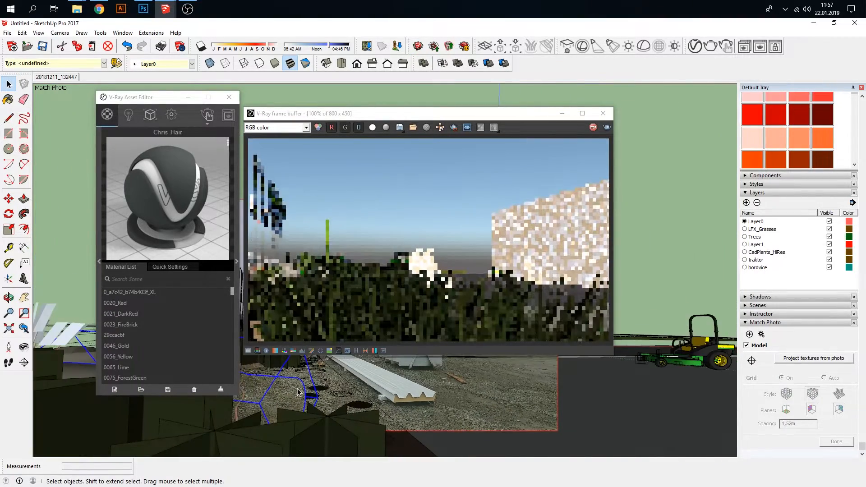
scroll(297, 392, "down", 3)
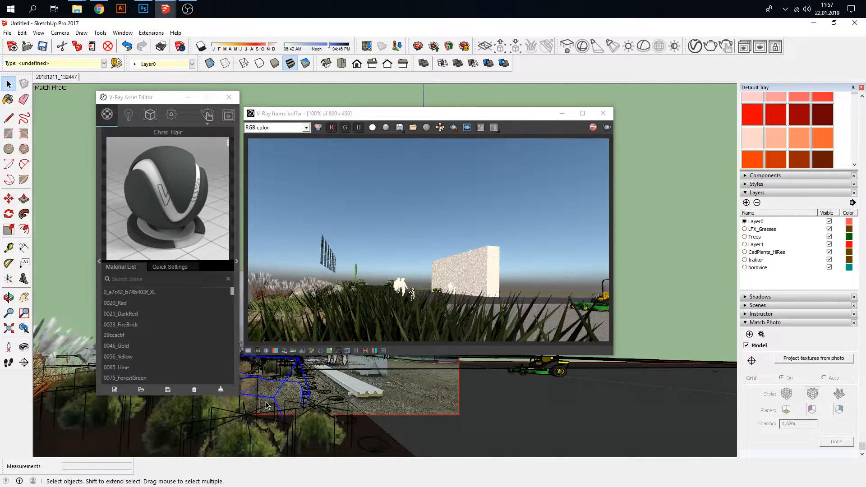
Reduce the Scale of V-Ray Fur in its basic parameters and set the Scale of V-Ray Fur#1 to 2
left_click(150, 114)
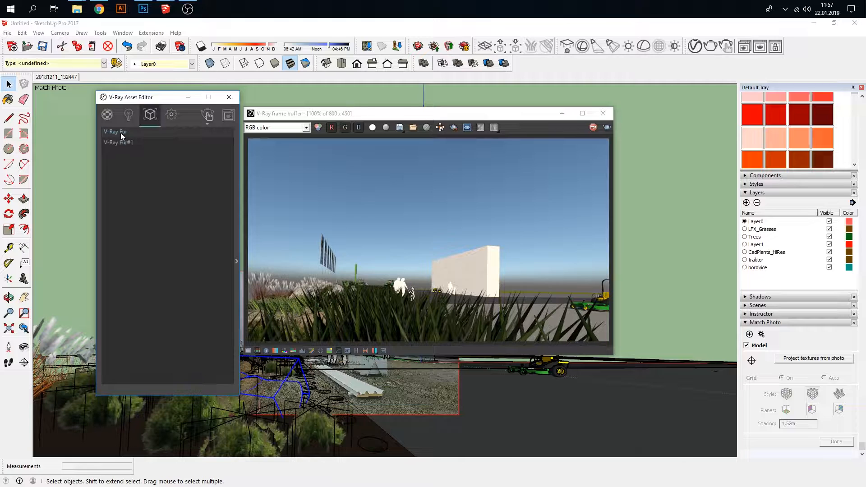
left_click_drag(156, 103, 120, 96)
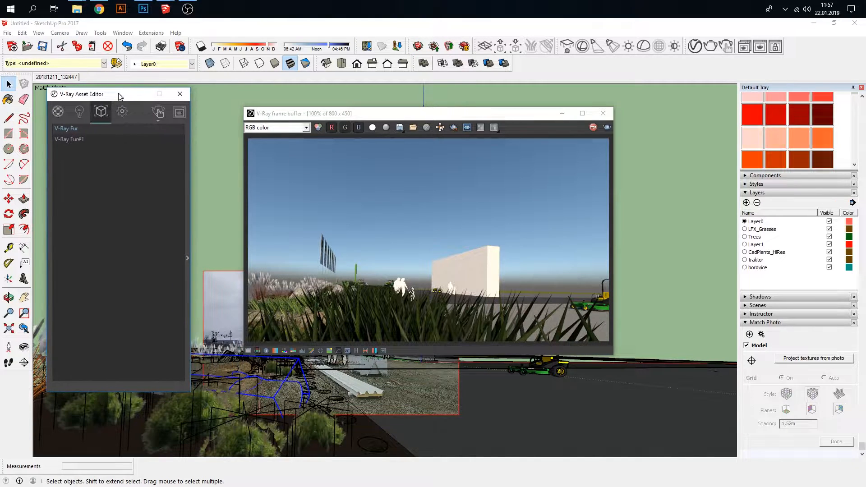
left_click(188, 256)
left_click_drag(464, 107, 624, 98)
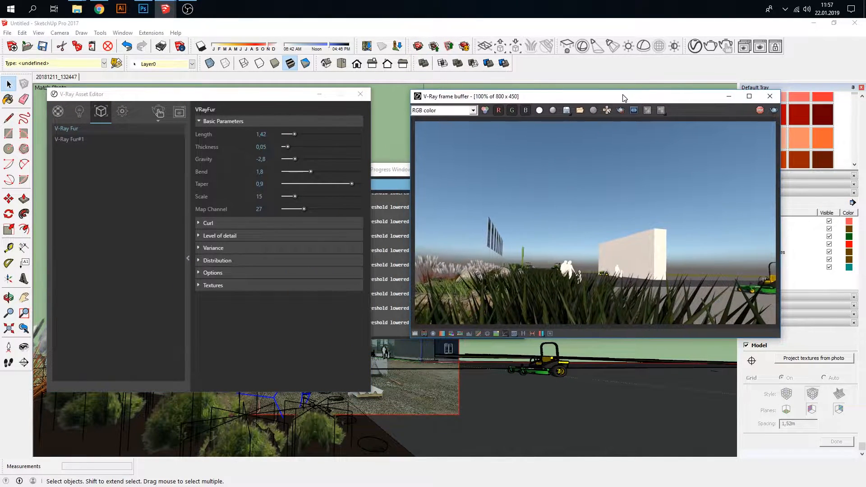
left_click(289, 197)
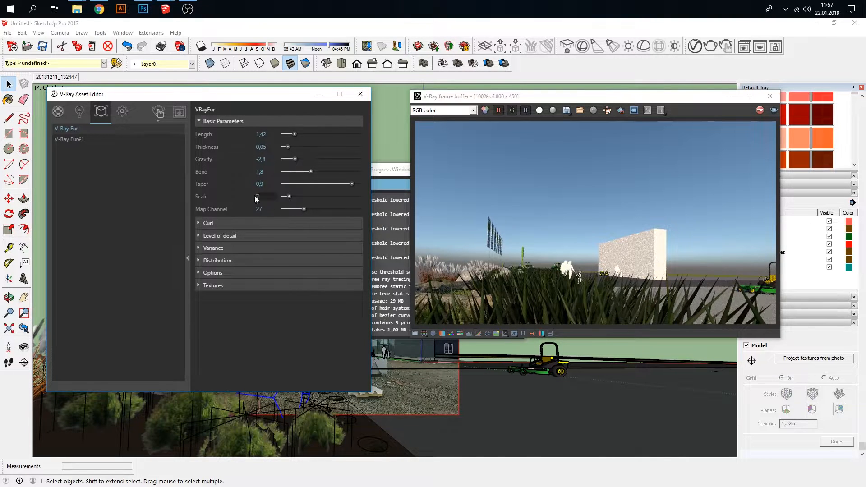
left_click(74, 139)
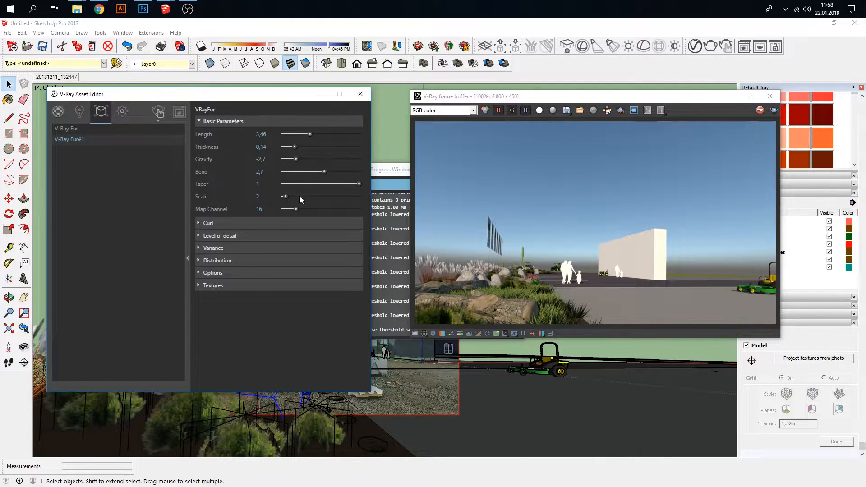
Set the Scale of V-Ray Fur to 6 in its basic parameters
left_click(68, 129)
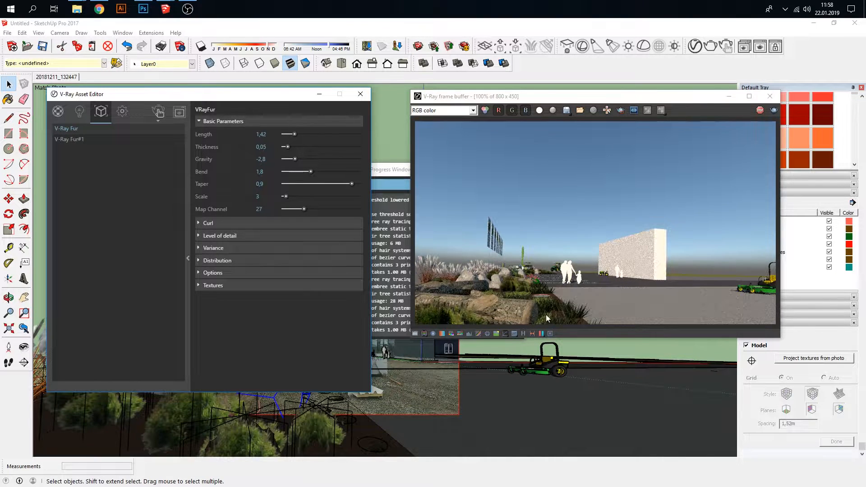
left_click(287, 196)
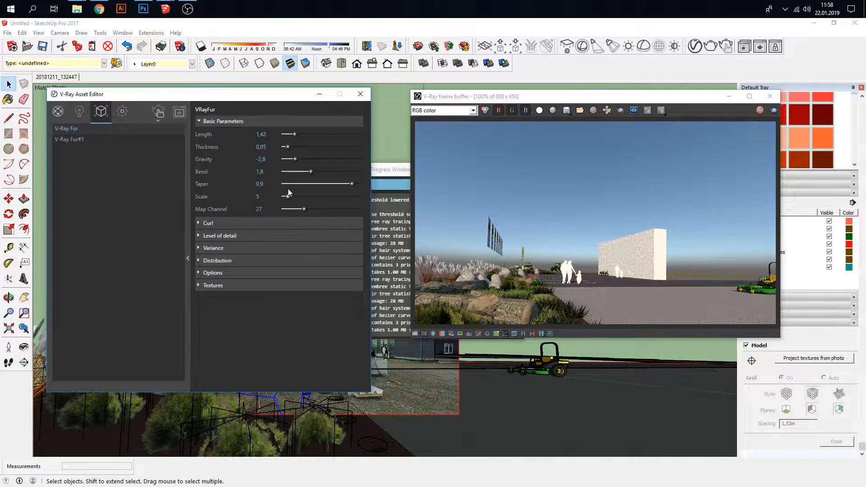
left_click_drag(288, 197, 288, 197)
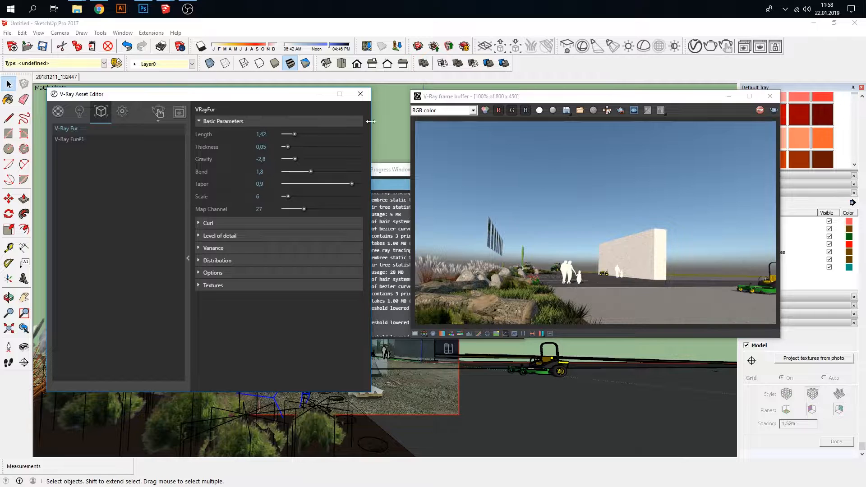
Stop the interactive render, close the frame buffer and progress windows, and collapse the fur parameters
left_click(760, 110)
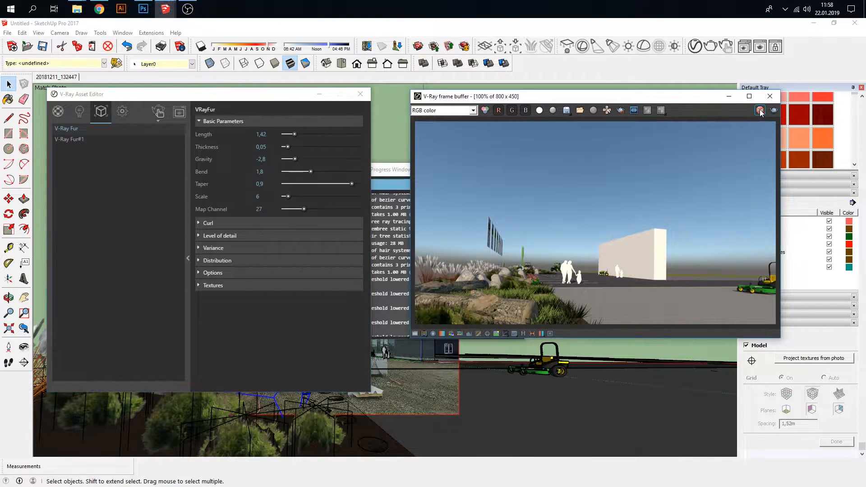
left_click(769, 98)
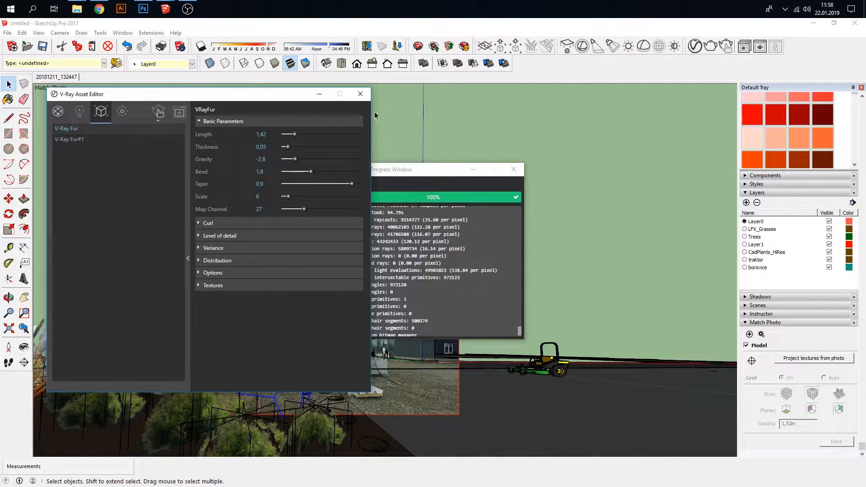
left_click(188, 261)
left_click_drag(447, 170, 364, 147)
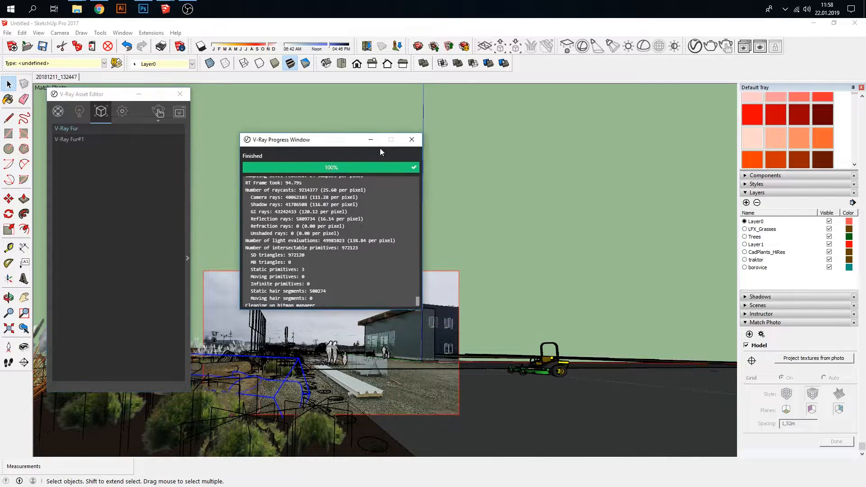
left_click(411, 140)
Delete the white box volume and the dimension across the end of the building footprint
middle_click_drag(488, 320, 444, 440)
middle_click_drag(418, 288, 394, 271)
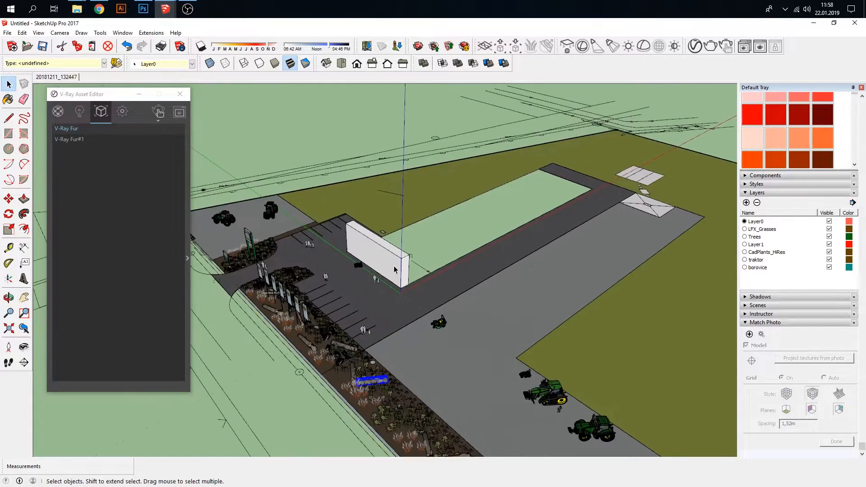
scroll(379, 254, "up", 3)
left_click(374, 258)
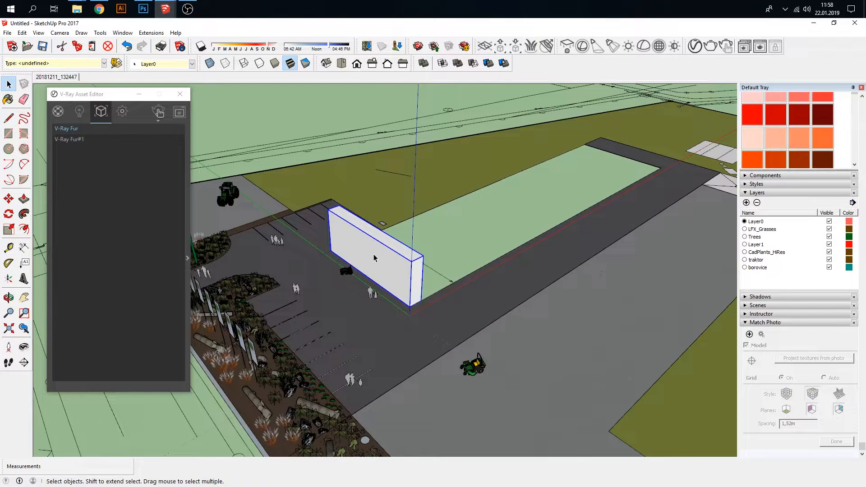
key("Delete")
left_click(406, 257)
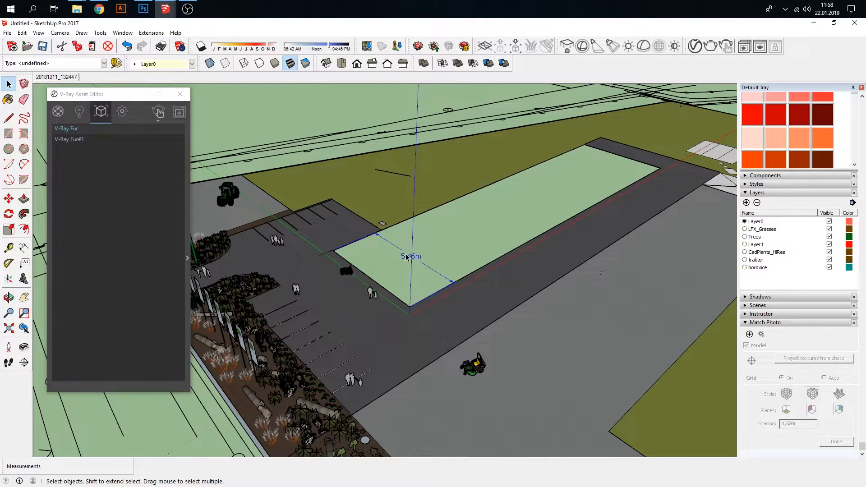
key("Delete")
Move the small green mower from the light grey paving to the building footprint's front corner, standing on the ground
scroll(408, 334, "up", 2)
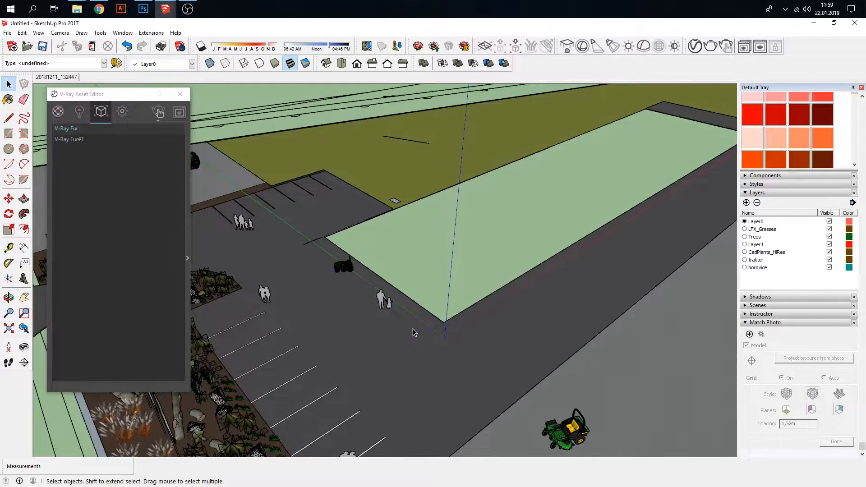
scroll(514, 418, "down", 1)
left_click(560, 432)
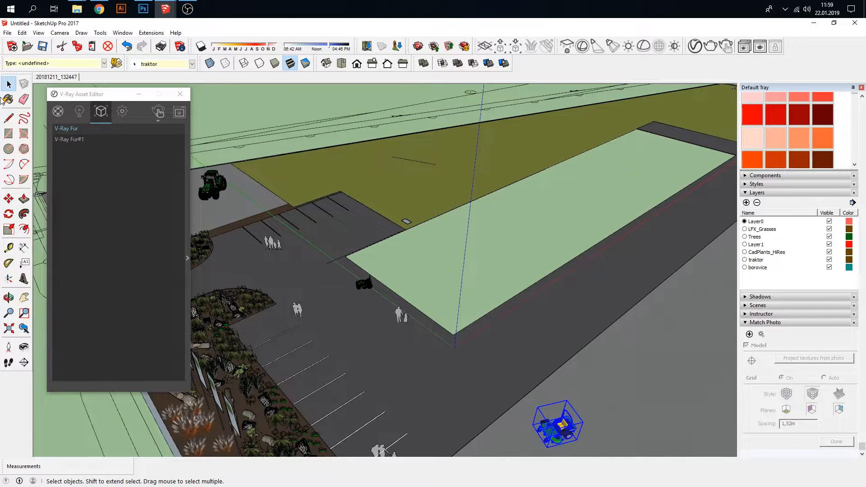
left_click(7, 200)
middle_click_drag(338, 171, 446, 243)
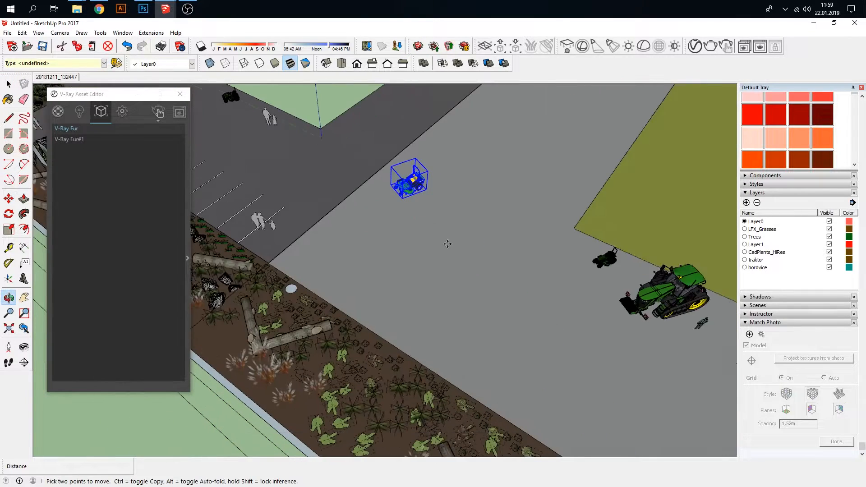
scroll(446, 243, "up", 1)
left_click(390, 183)
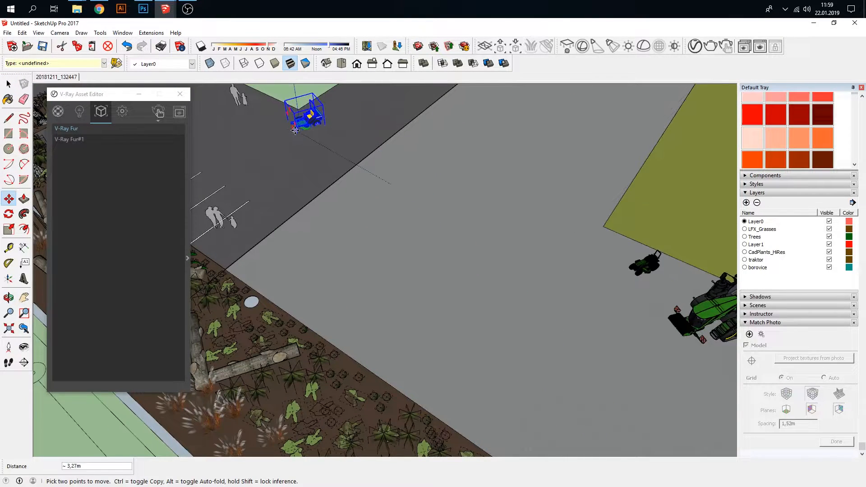
scroll(321, 128, "up", 5)
middle_click_drag(323, 131, 320, 81)
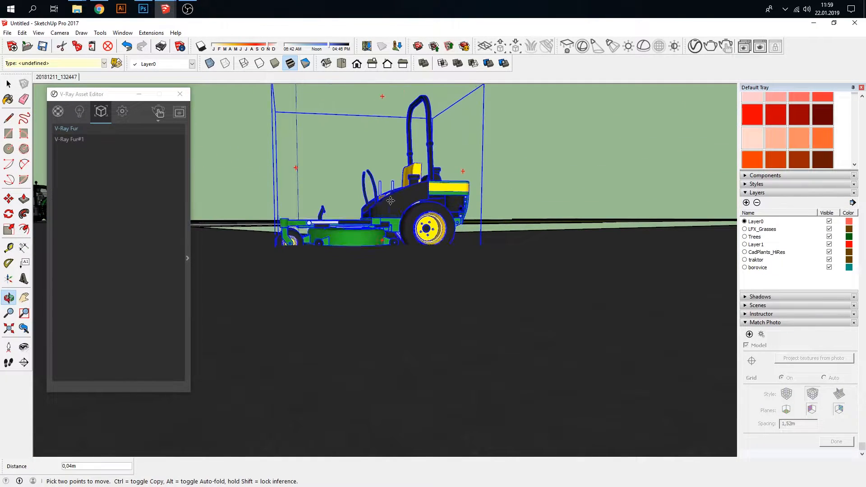
middle_click_drag(390, 201, 472, 361)
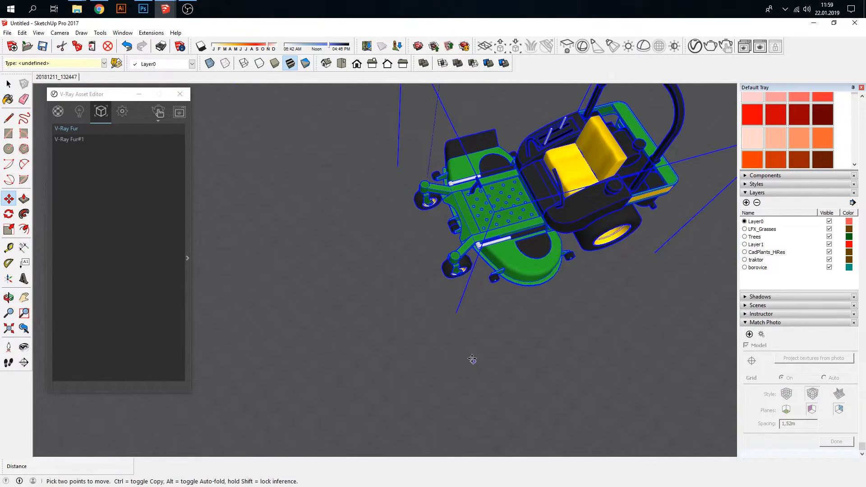
scroll(472, 361, "down", 3)
middle_click_drag(325, 201, 374, 198)
scroll(375, 211, "down", 3)
Rotate the wheeled tractor between the tracked tractor and the harvester by 90 degrees on the ground plane
scroll(392, 256, "down", 1)
scroll(425, 282, "down", 1)
middle_click_drag(445, 272, 205, 222)
key("space")
left_click(496, 350)
key("q")
left_click(405, 396)
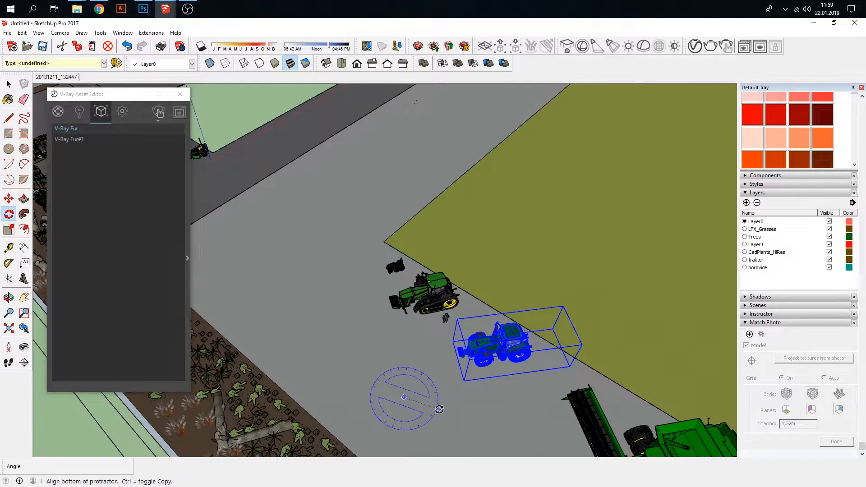
left_click(438, 410)
left_click(437, 311)
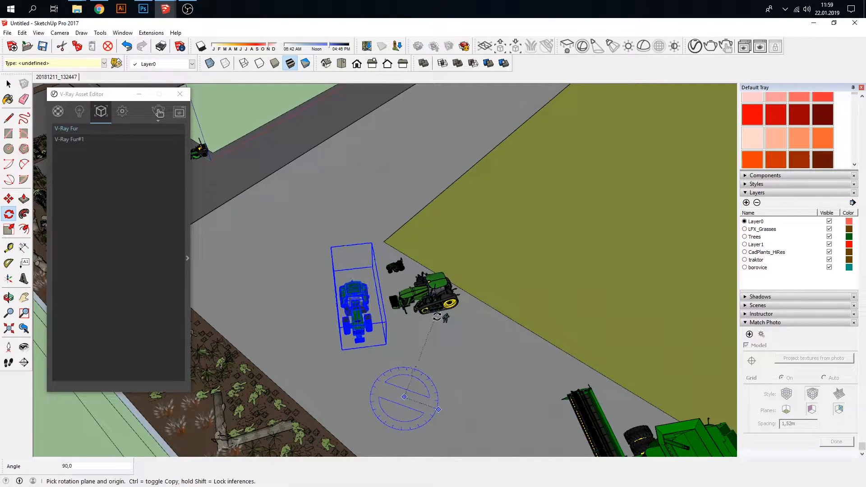
Move the rotated tractor onto the dark paving beside the mower, in front of the building footprint's corner
left_click(9, 198)
middle_click_drag(71, 259, 364, 260)
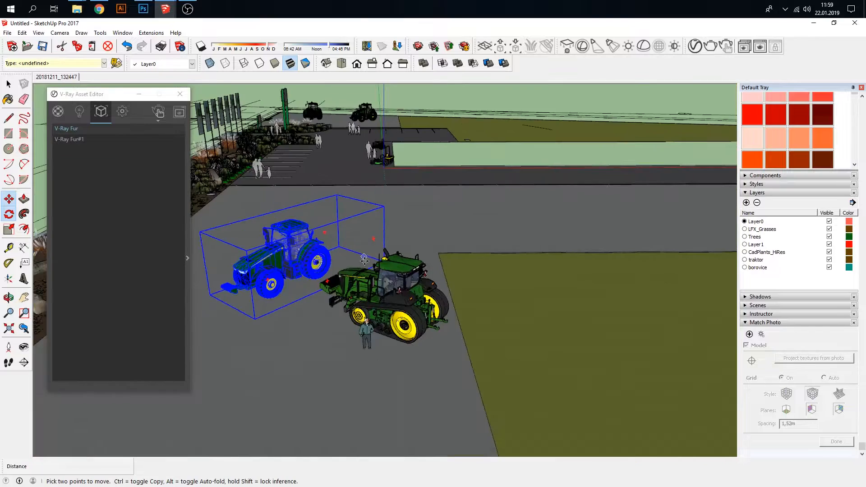
left_click(273, 291)
middle_click_drag(434, 228, 422, 309)
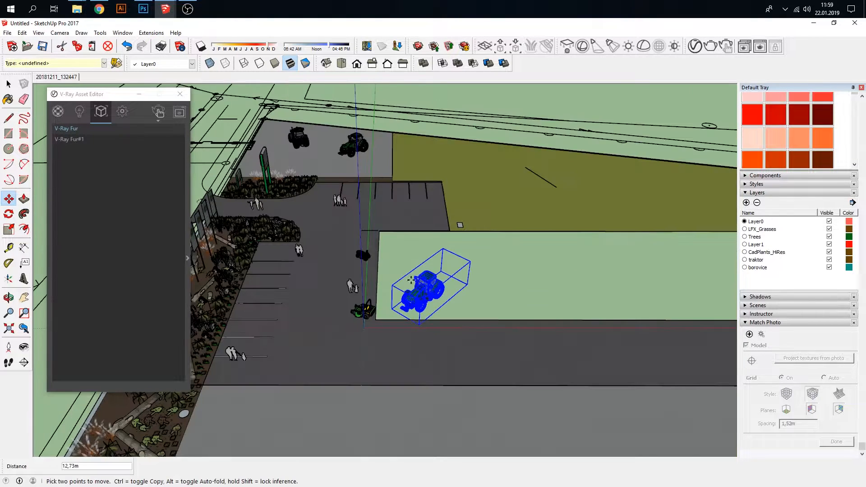
scroll(400, 322, "up", 5)
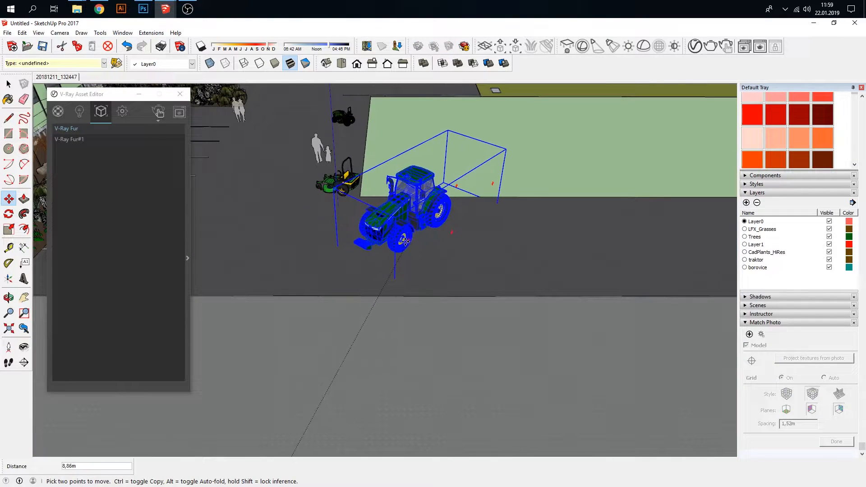
left_click(400, 247)
scroll(398, 225, "up", 7)
middle_click_drag(398, 216, 379, 158)
scroll(415, 253, "down", 4)
Select the light grey paved surface in front of the mower and tractor
scroll(427, 261, "down", 7)
scroll(441, 320, "down", 5)
left_click(9, 84)
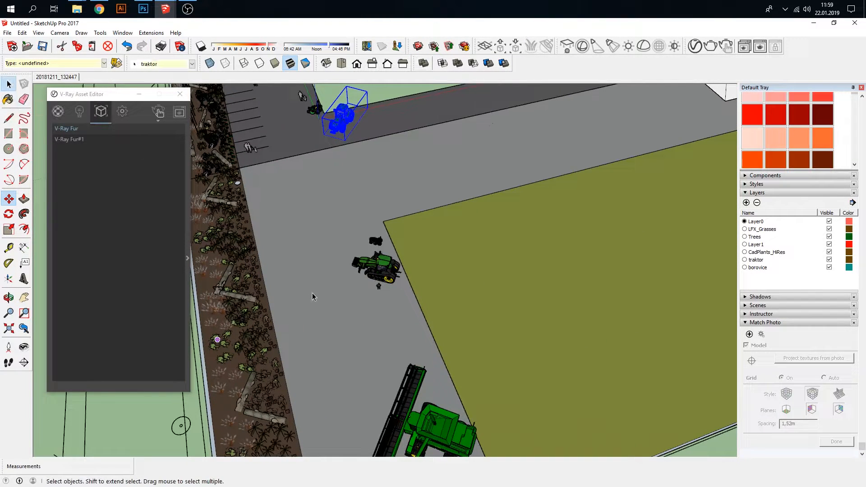
scroll(312, 293, "down", 1)
scroll(426, 436, "down", 1)
middle_click_drag(468, 226, 478, 293)
left_click(226, 271)
scroll(345, 183, "up", 3)
middle_click_drag(361, 196, 415, 255, "shift")
scroll(396, 256, "up", 5)
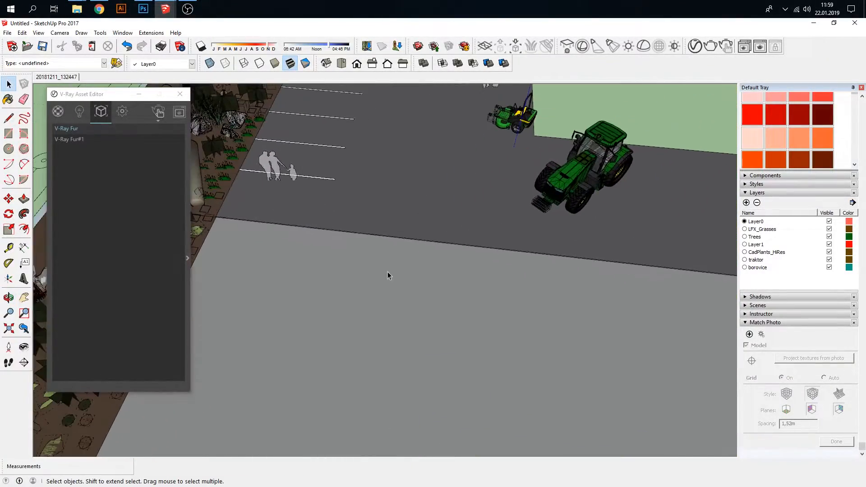
middle_click_drag(314, 357, 463, 328)
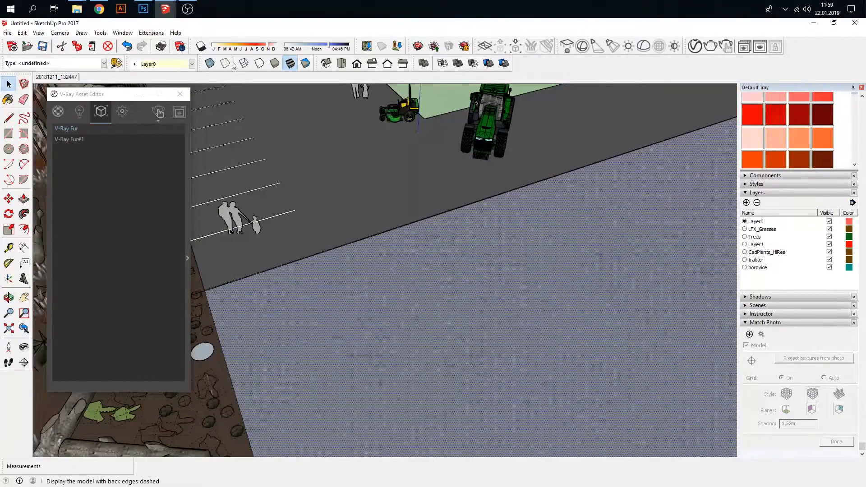
middle_click_drag(324, 344, 339, 300)
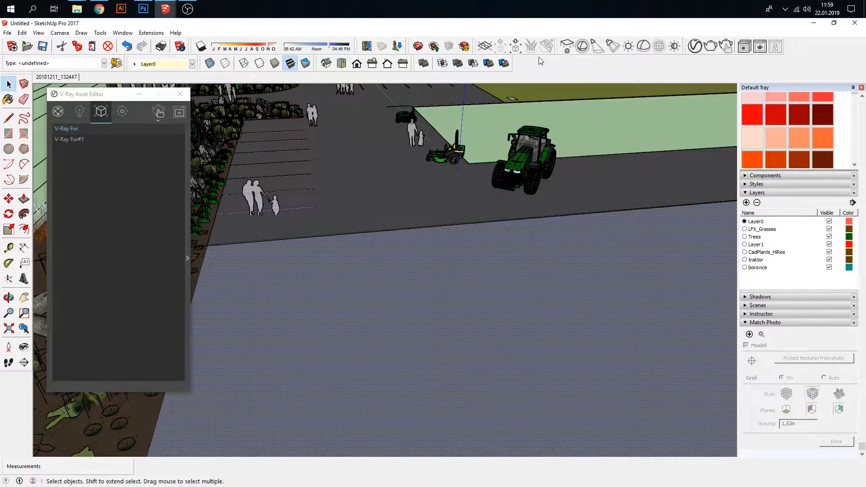
Start an interactive V-Ray render of the matched scene 20181211_132447 and widen its view to include the mower
left_click(158, 119)
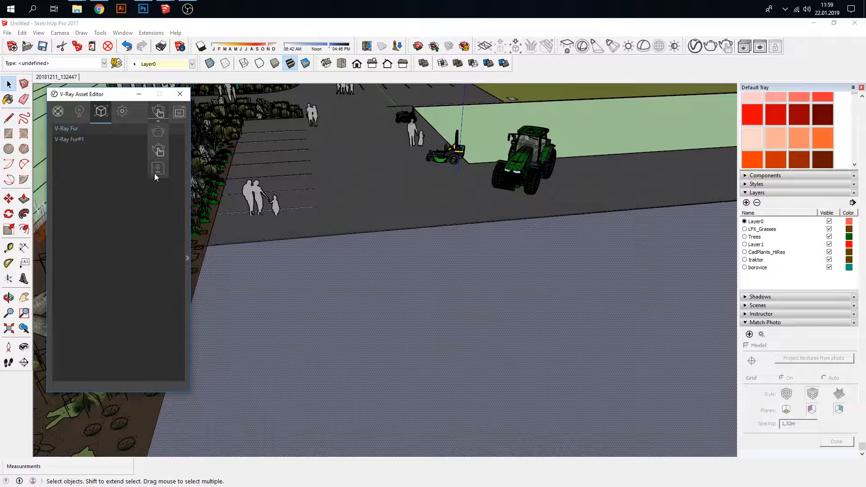
left_click(157, 146)
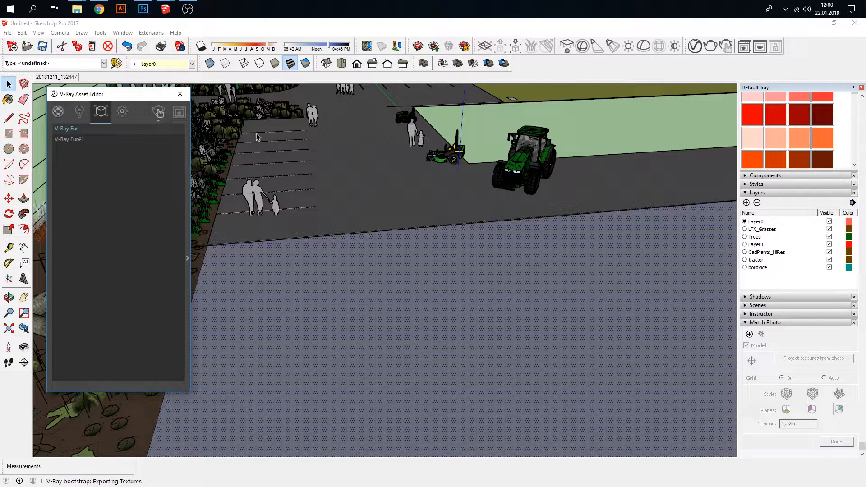
left_click_drag(110, 98, 91, 190)
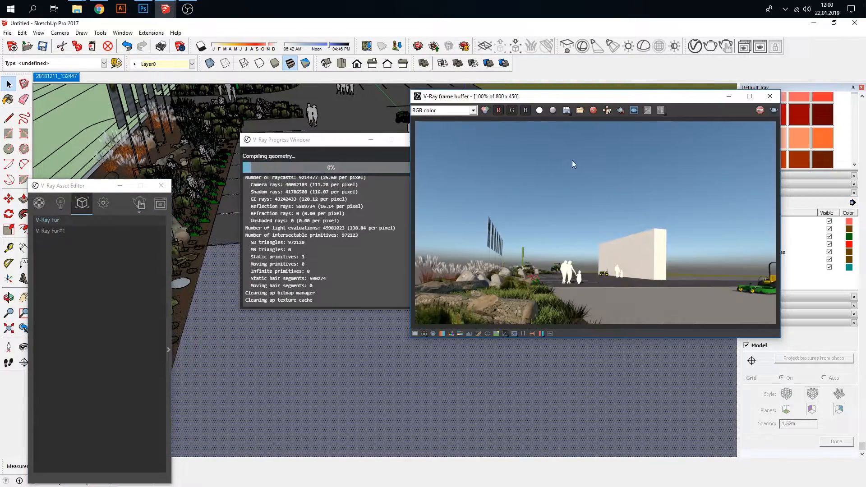
left_click(40, 77)
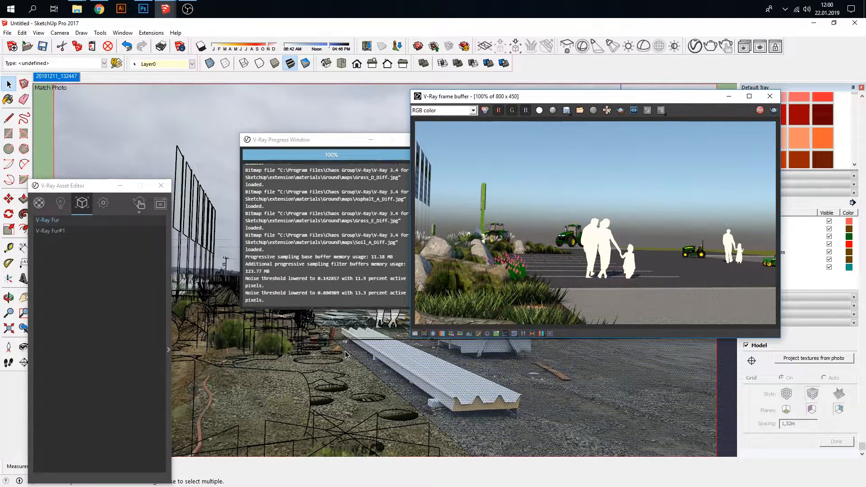
scroll(345, 354, "down", 1)
scroll(345, 354, "down", 1)
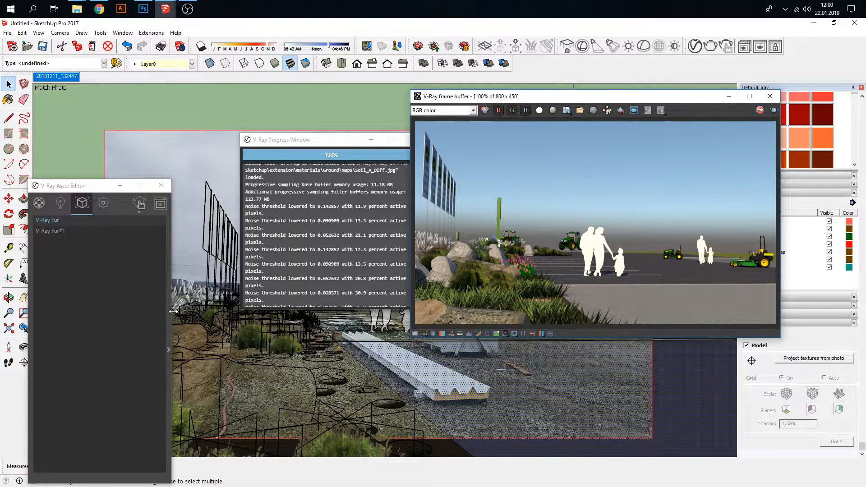
Show the material list and library categories in the Asset Editor, then arrange its window and the frame buffer to uncover the model
left_click_drag(99, 189, 189, 103)
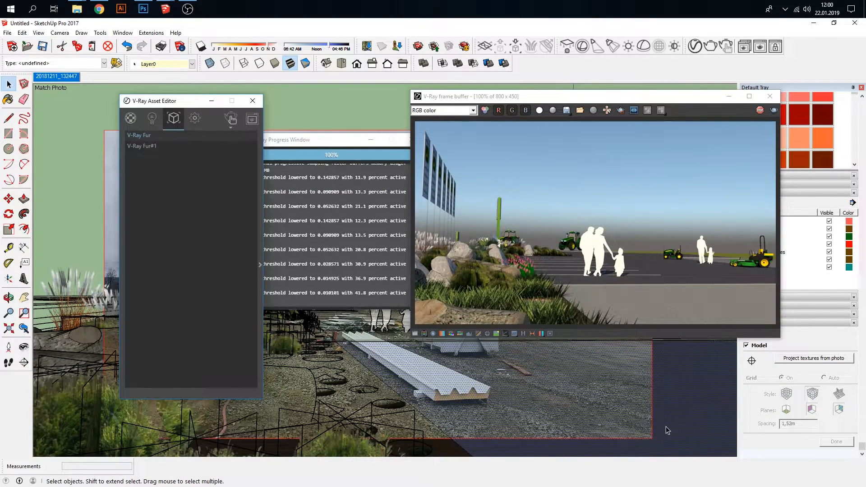
left_click(676, 418)
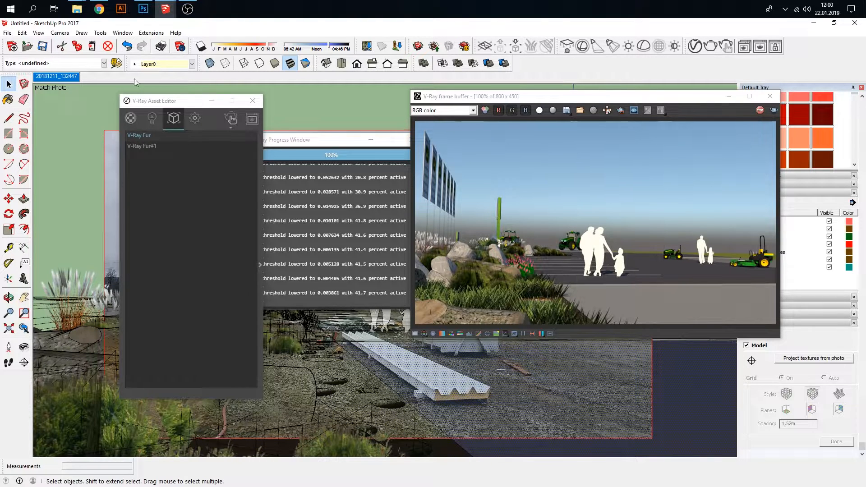
left_click(129, 120)
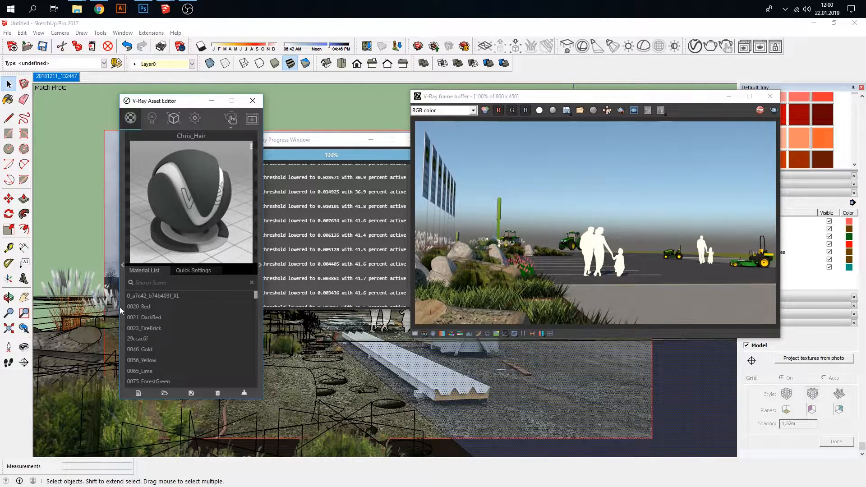
left_click(122, 265)
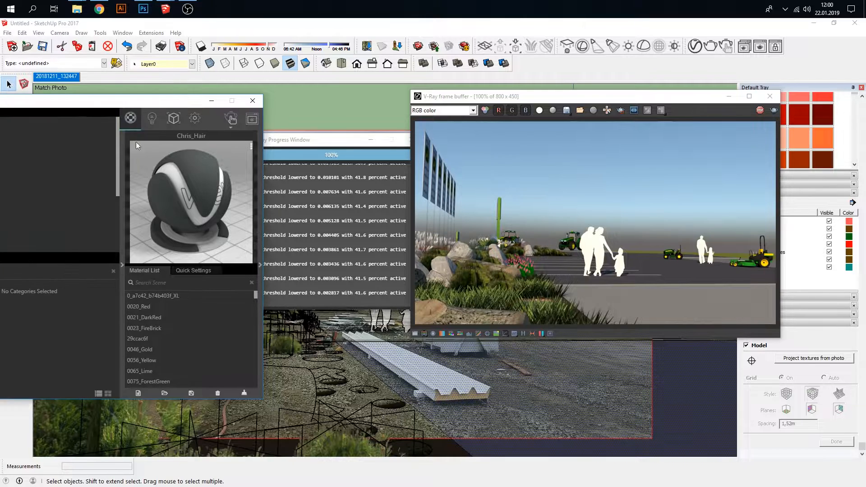
left_click_drag(134, 97, 269, 91)
left_click_drag(277, 86, 277, 86)
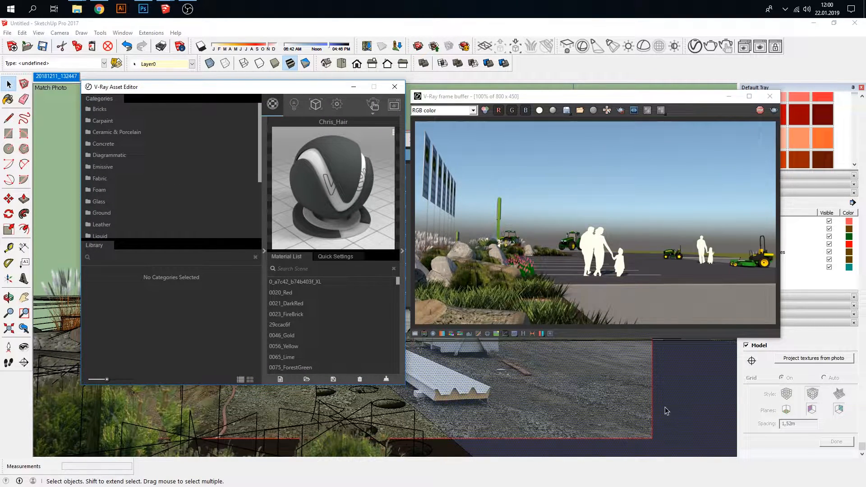
left_click_drag(669, 103, 435, 75)
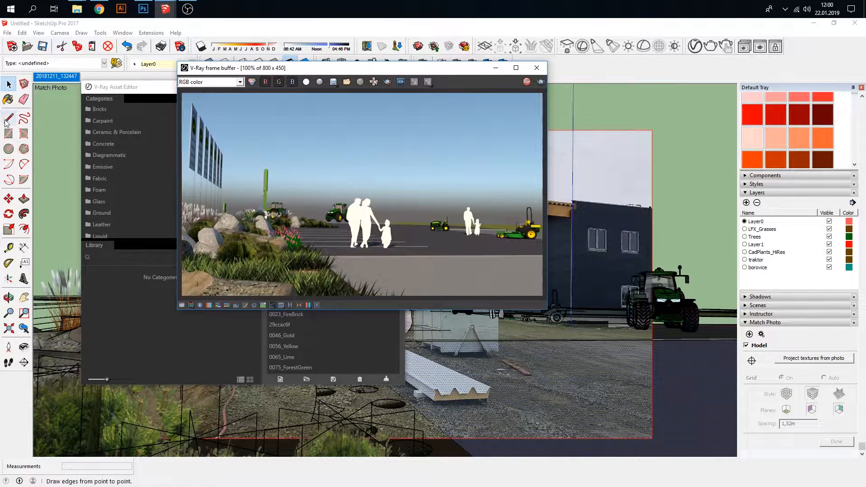
Sample Gravel_A01_80cm from the surface in front of the vehicles, copy it with a 1,25 m texture size and paint that surface
left_click(8, 99)
left_click(852, 139)
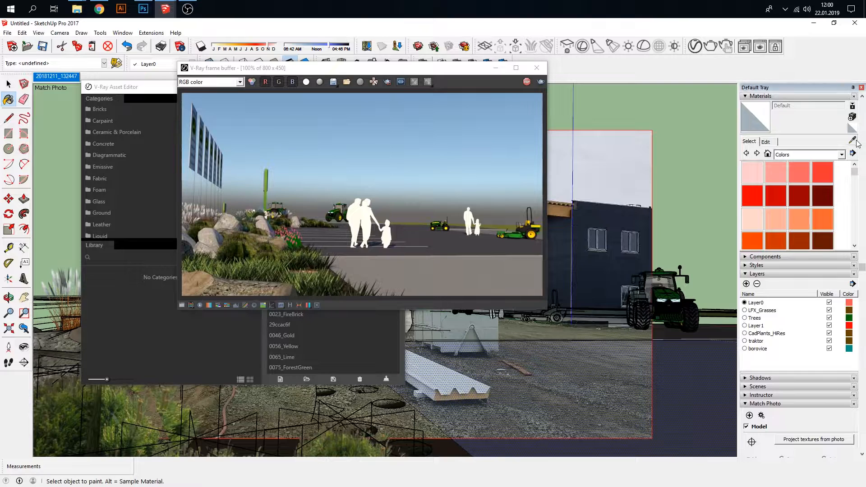
left_click(670, 441)
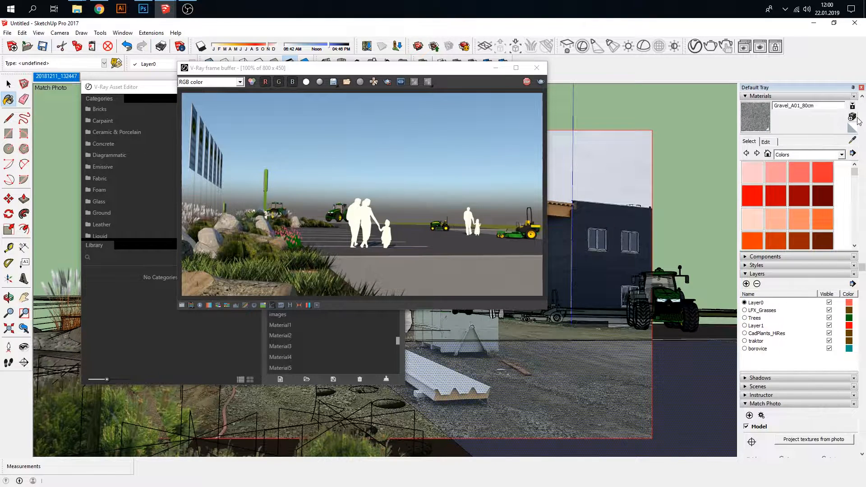
left_click(851, 116)
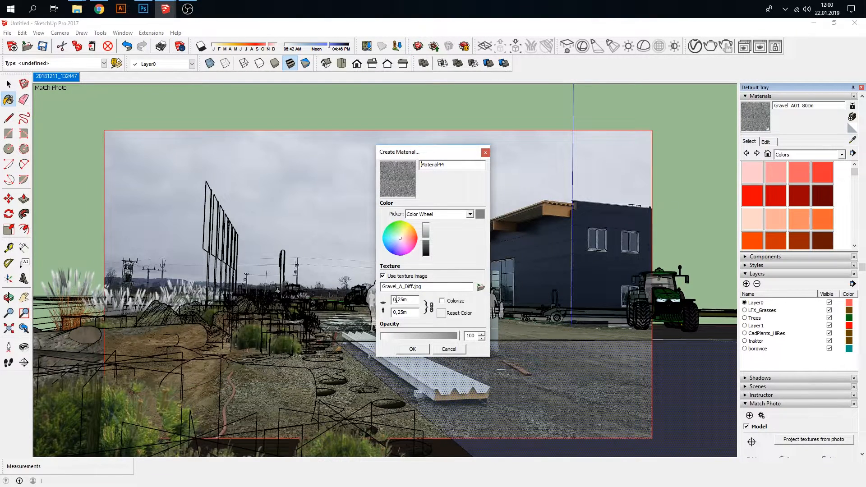
left_click_drag(397, 300, 392, 299)
key("Right")
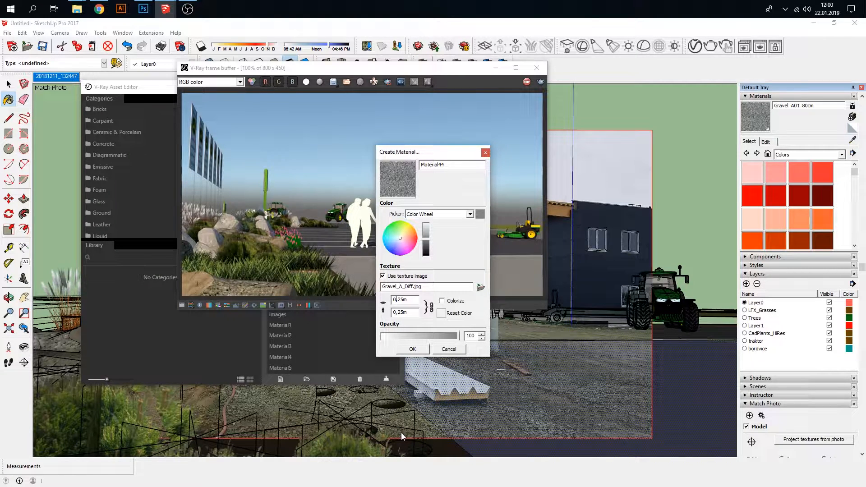
key("BackSpace")
type("1")
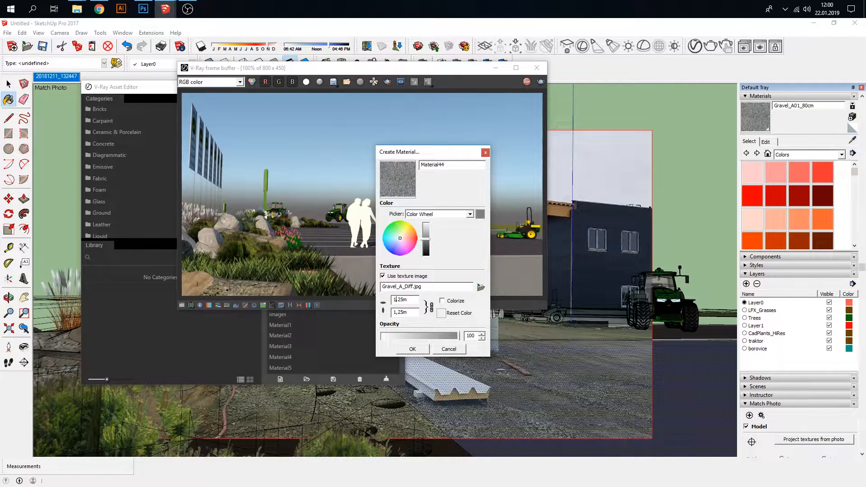
left_click(408, 351)
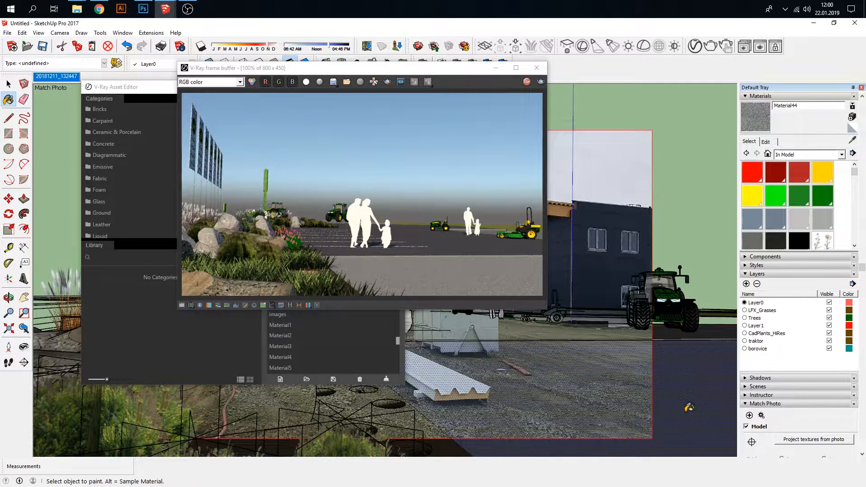
left_click(689, 407)
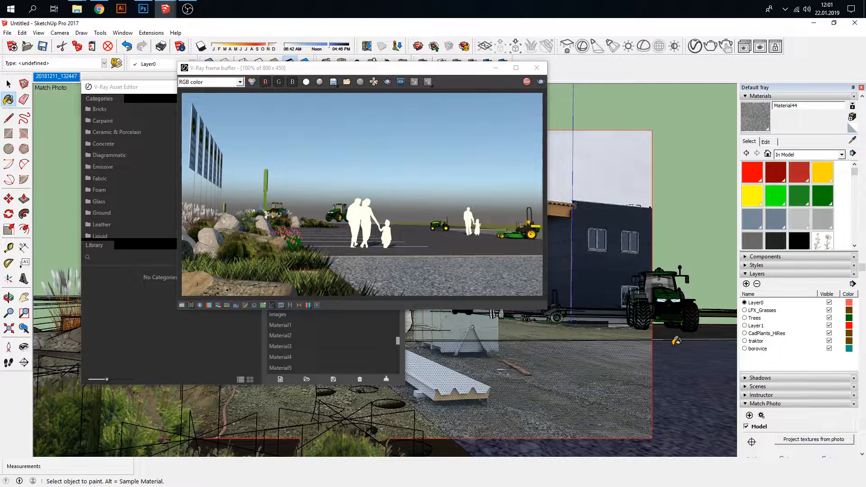
Stop the interactive render, close its frame buffer and progress window, and collapse the Asset Editor's library to uncover the model
left_click(526, 82)
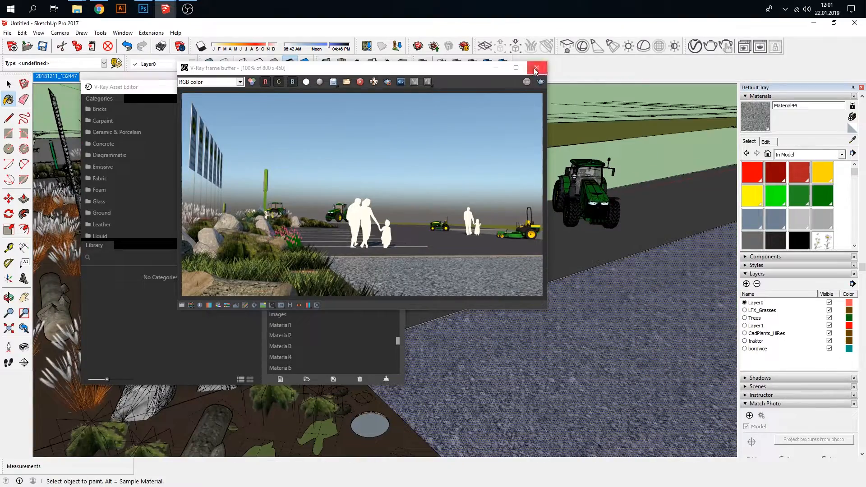
left_click(533, 68)
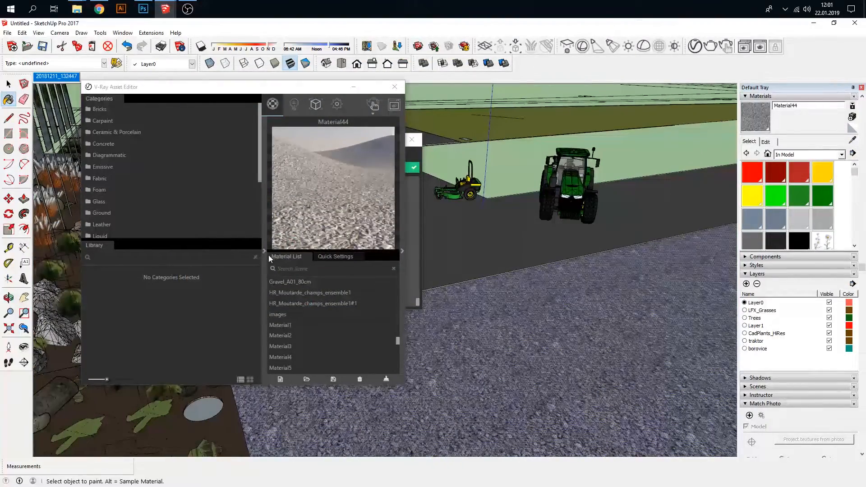
left_click(264, 249)
left_click_drag(334, 89, 113, 98)
left_click(411, 139)
Create a material from the sampled Asphalt_A01_100cm with a 1,25 m texture size and apply it to the dark paving
middle_click_drag(413, 211, 477, 190)
left_click(851, 141)
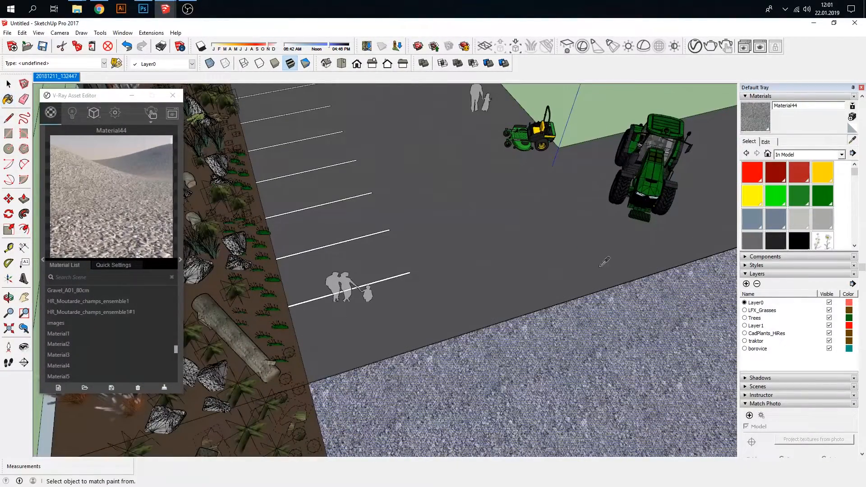
left_click(591, 256)
left_click(851, 115)
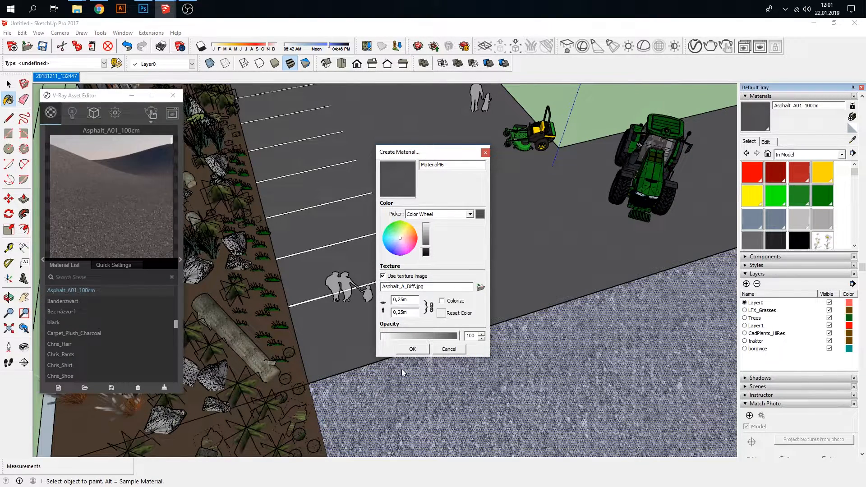
type("1")
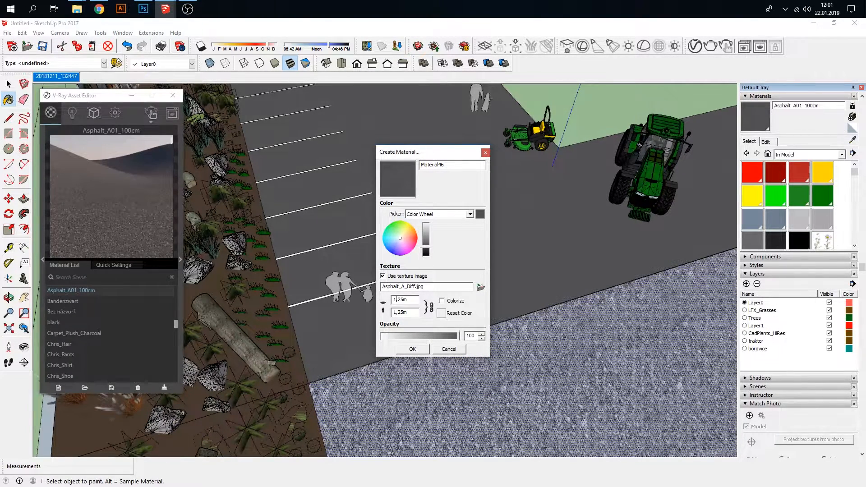
left_click(412, 349)
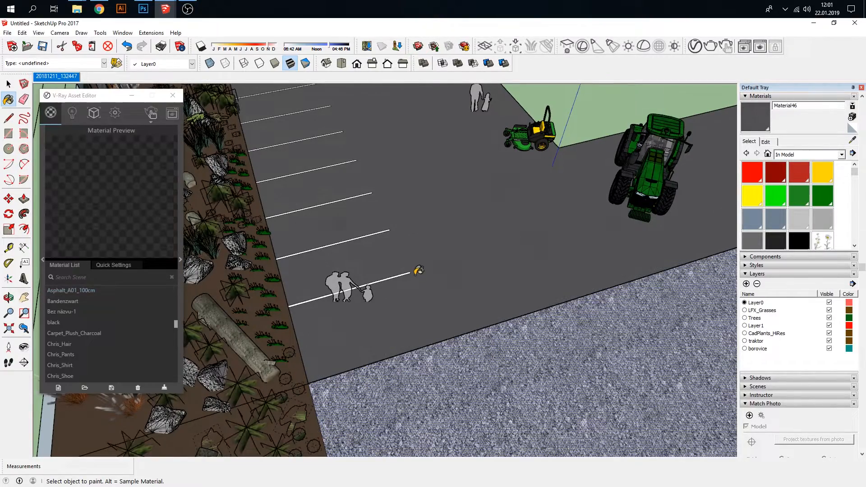
scroll(429, 284, "up", 6)
mouse_move(426, 286)
middle_mouse_down()
mouse_move(360, 252)
mouse_move(303, 195)
mouse_move(361, 273)
middle_mouse_up()
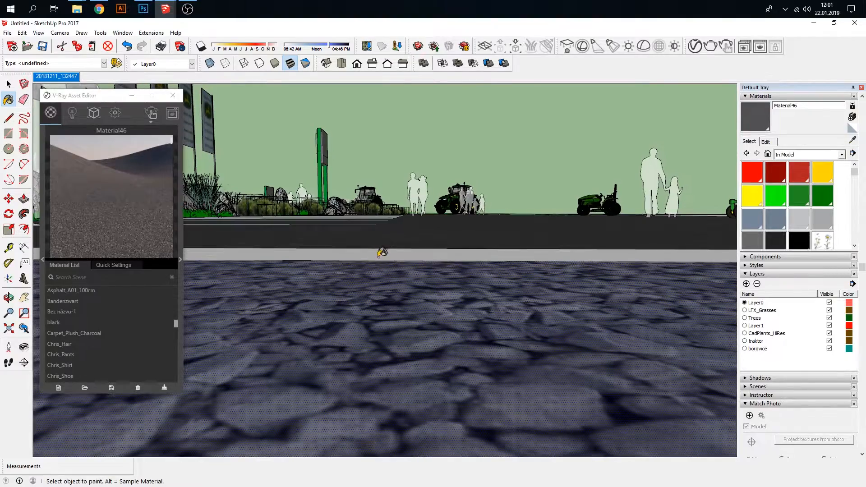
middle_click_drag(407, 259, 412, 313)
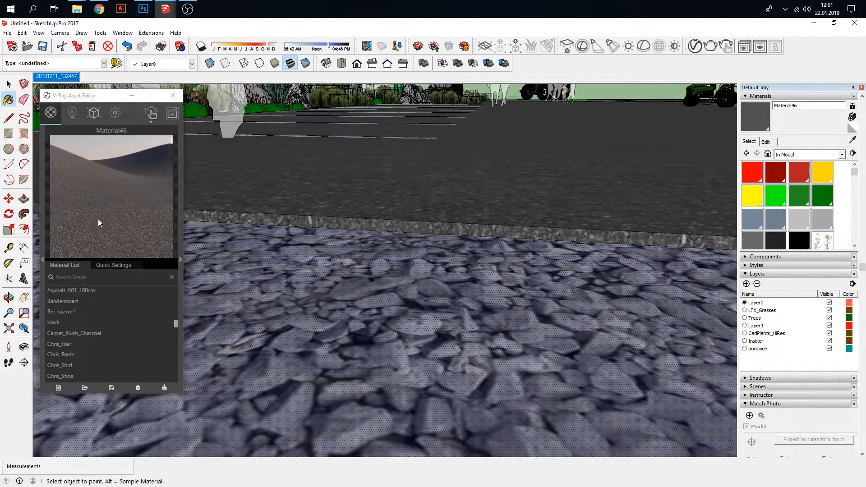
left_click(25, 199)
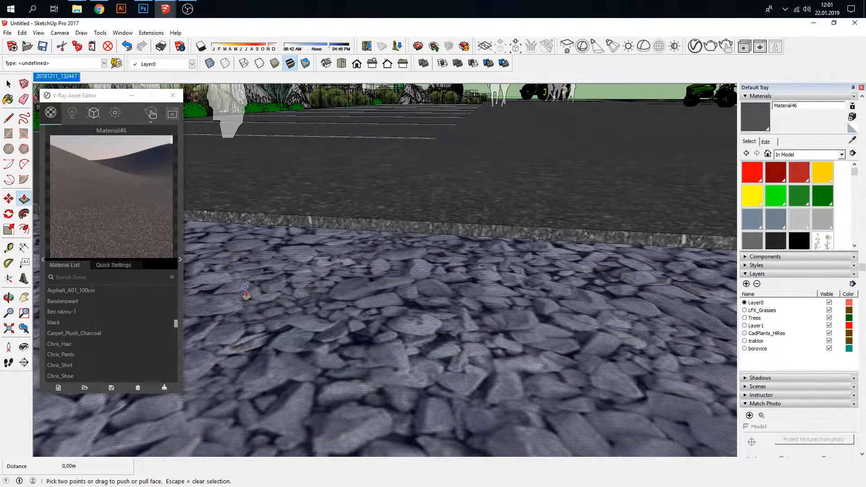
scroll(337, 237, "down", 1)
middle_click_drag(330, 243, 365, 390, "shift")
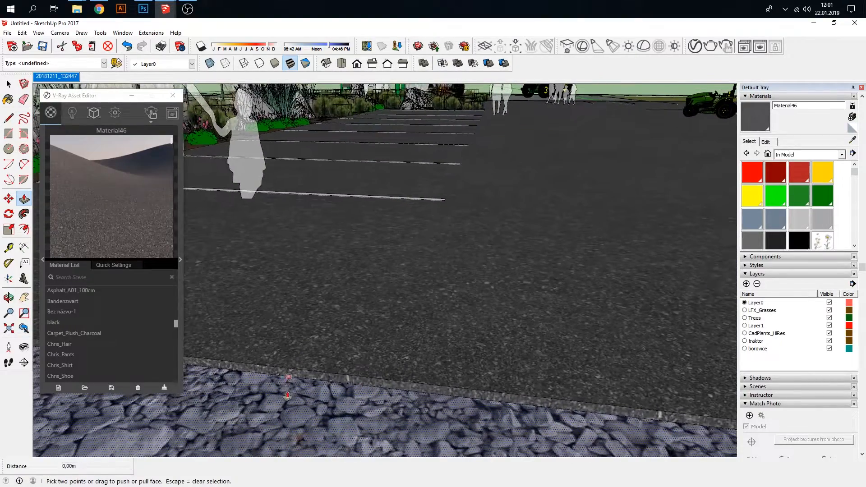
Create another gravel material from the sampled front surface with a 0,50 m texture size and apply it there
middle_click_drag(289, 392, 469, 340)
scroll(469, 339, "down", 2)
middle_click_drag(572, 351, 202, 155, "shift")
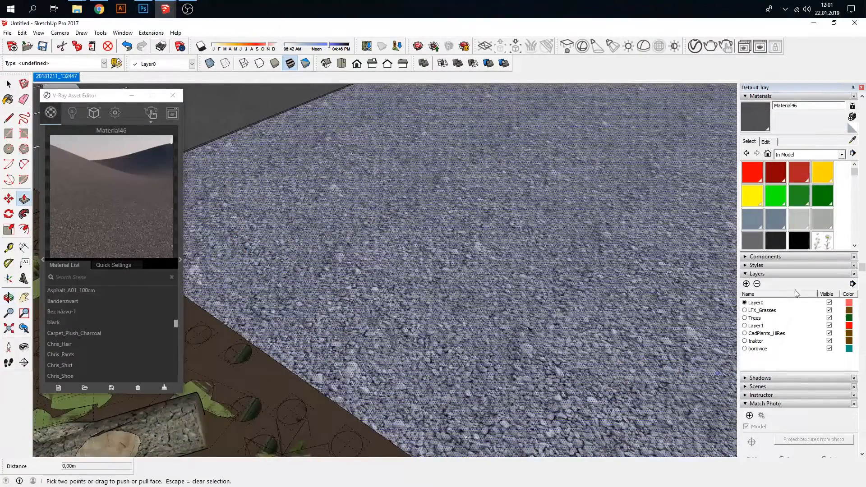
left_click(852, 141)
left_click(687, 165)
left_click(852, 117)
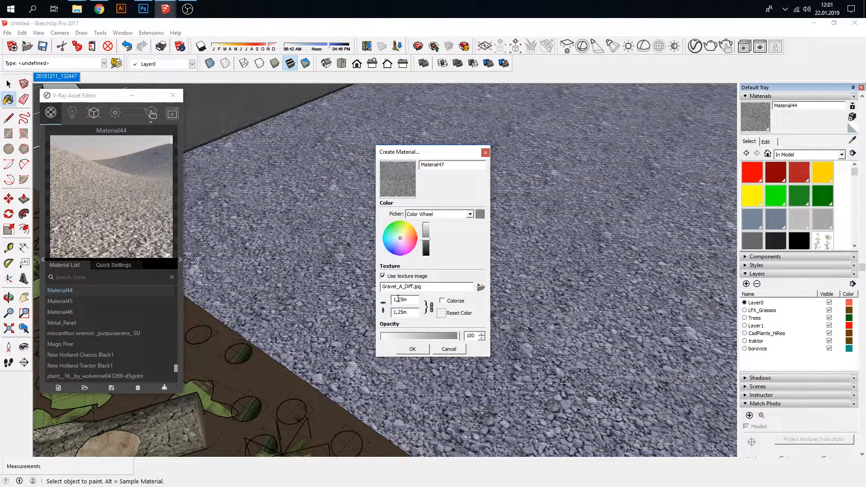
key("Delete")
type("0")
key("BackSpace")
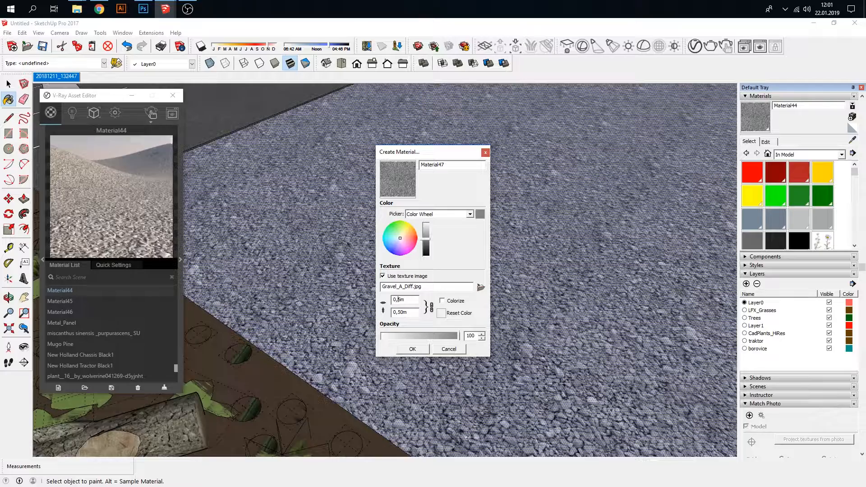
left_click(412, 349)
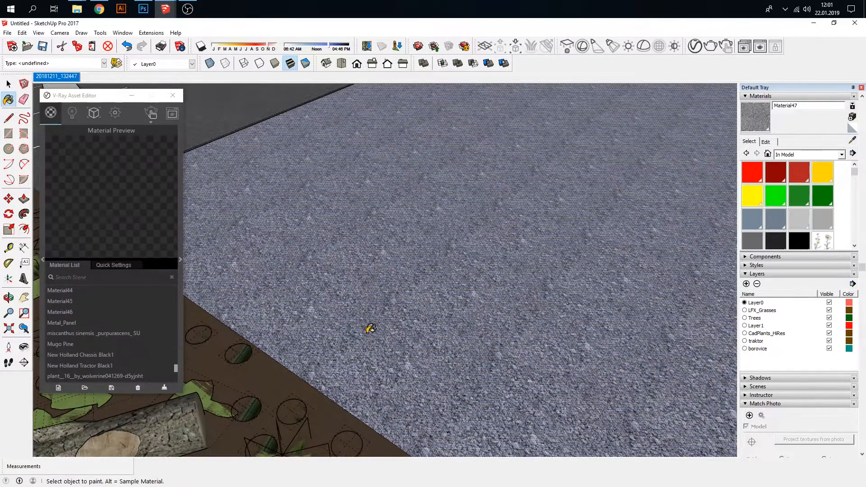
Create a material from the sampled Soil_A01_200cm#1 with a 0,65 m texture size and paint the planting bed's soil
mouse_move(457, 312)
middle_mouse_down()
mouse_move(402, 369)
mouse_move(532, 344)
middle_mouse_up()
scroll(342, 366, "up", 2)
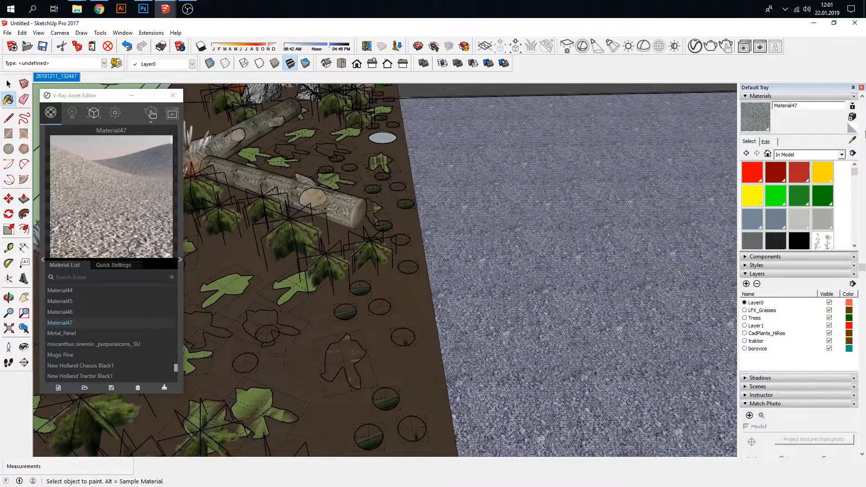
left_click(850, 143)
left_click(315, 422)
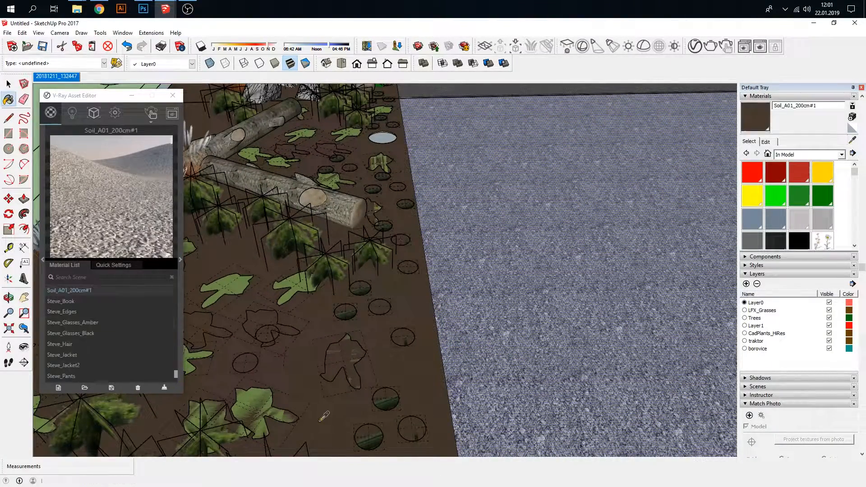
left_click(853, 116)
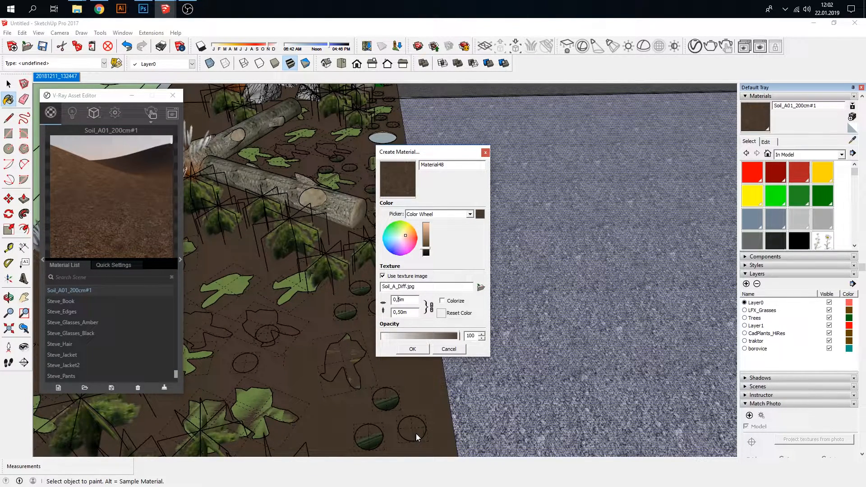
left_click(407, 350)
scroll(345, 390, "up", 2)
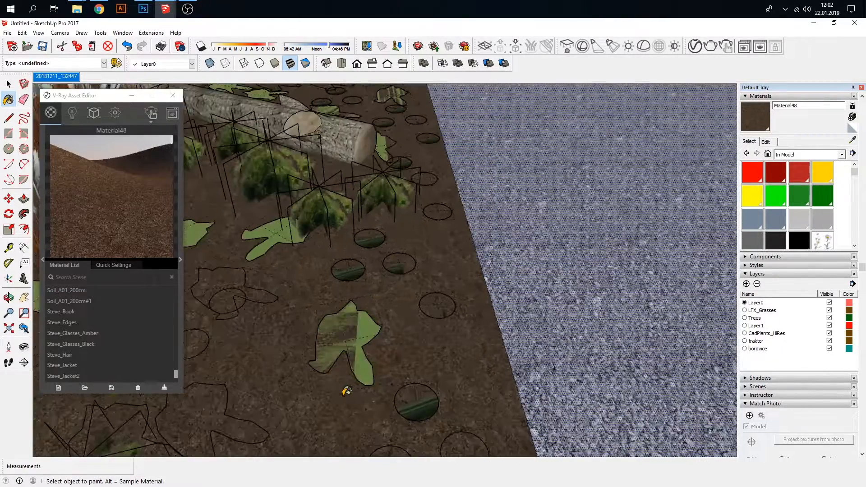
scroll(345, 390, "up", 5)
mouse_move(334, 391)
middle_mouse_down()
mouse_move(433, 392)
mouse_move(412, 323)
middle_mouse_up()
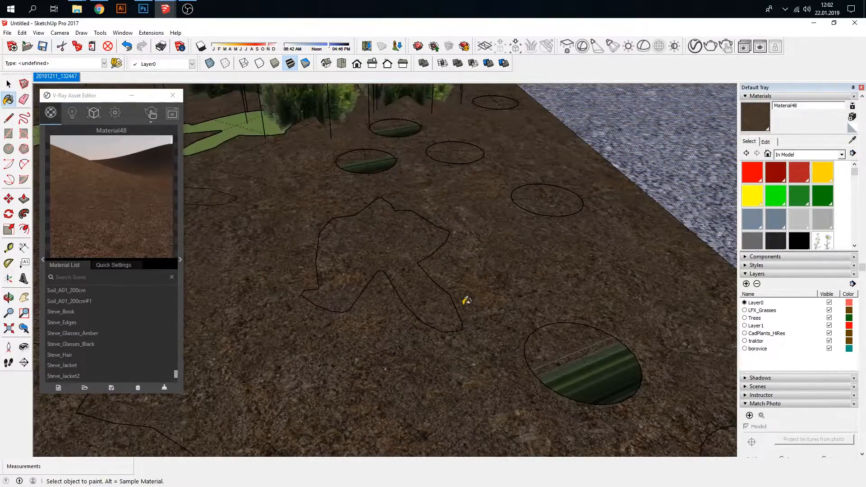
scroll(466, 300, "down", 5)
Create a further copy of the soil material with a larger texture size and paint the planting bed with it
left_click(851, 117)
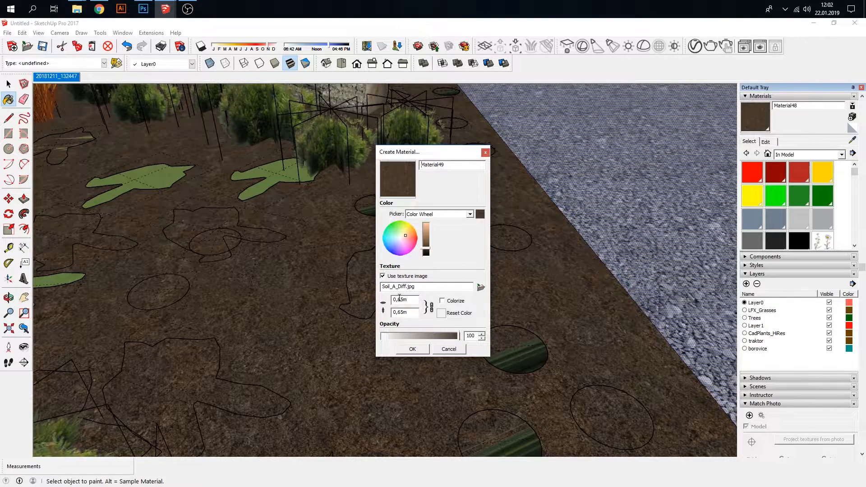
key("BackSpace")
type("9")
left_click(411, 351)
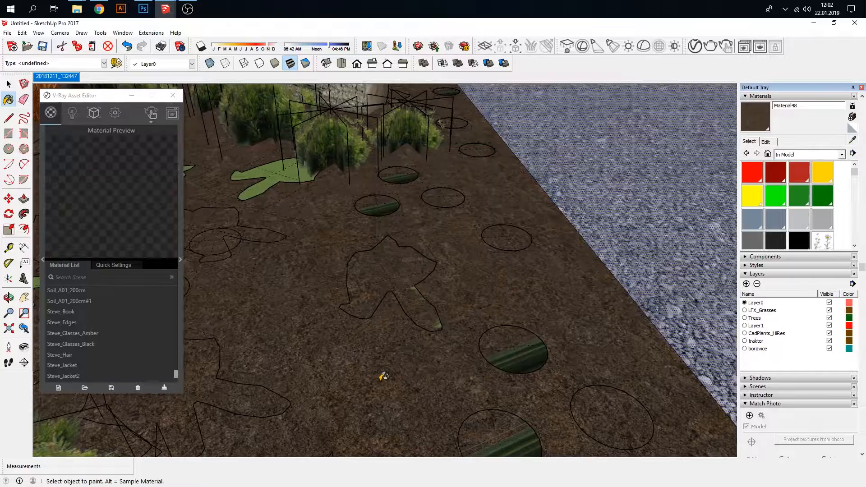
left_click(381, 371)
scroll(320, 362, "up", 3)
middle_click_drag(442, 340, 444, 319)
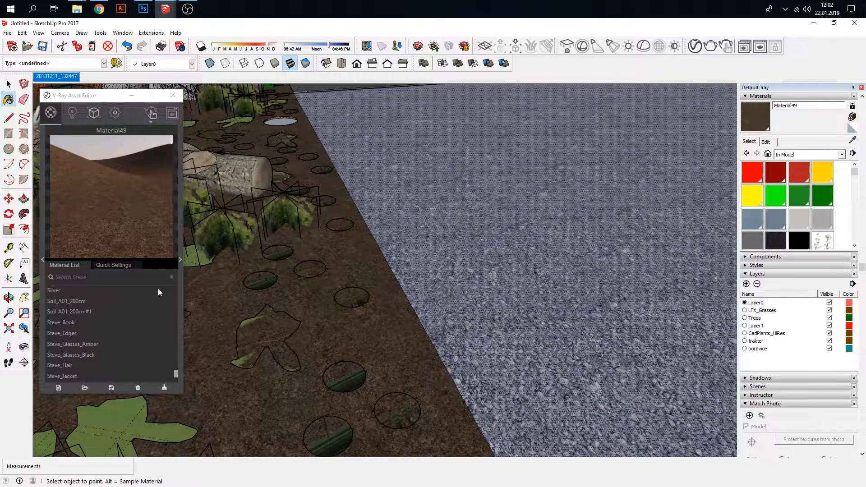
Start an interactive V-Ray render of the resized ground textures and switch to the matched scene 20181211_132447
left_click(151, 113)
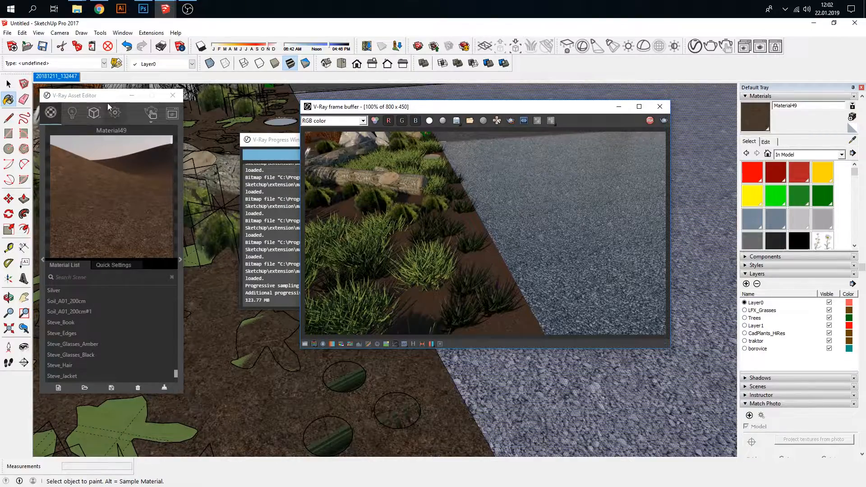
left_click_drag(99, 100, 112, 247)
left_click(57, 77)
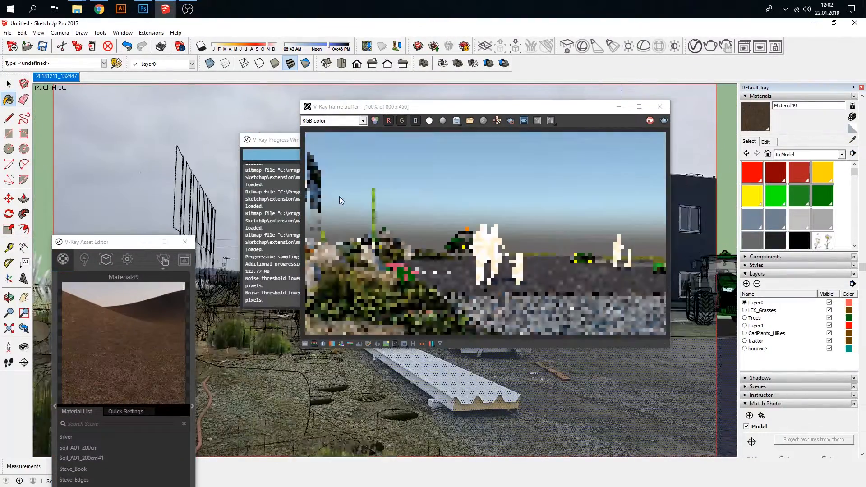
Arrange the Asset Editor and frame buffer side by side, and widen the matched view until the render includes the mower
left_click_drag(132, 243, 117, 82)
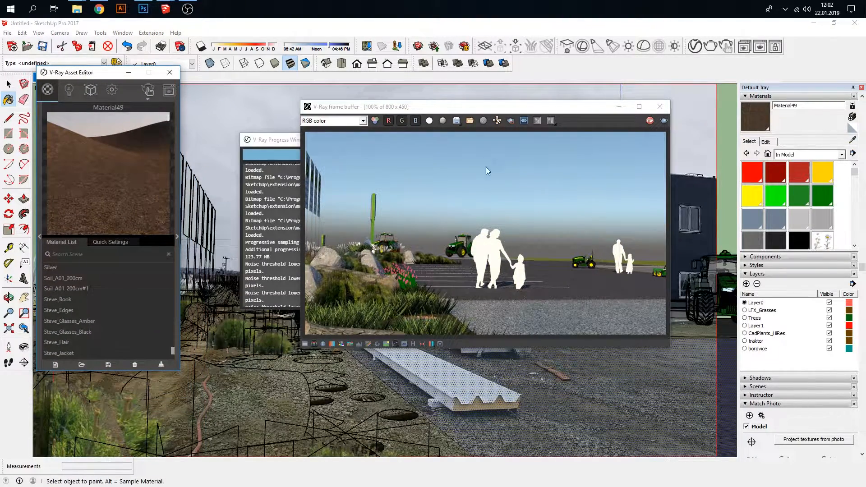
left_click_drag(457, 107, 372, 104)
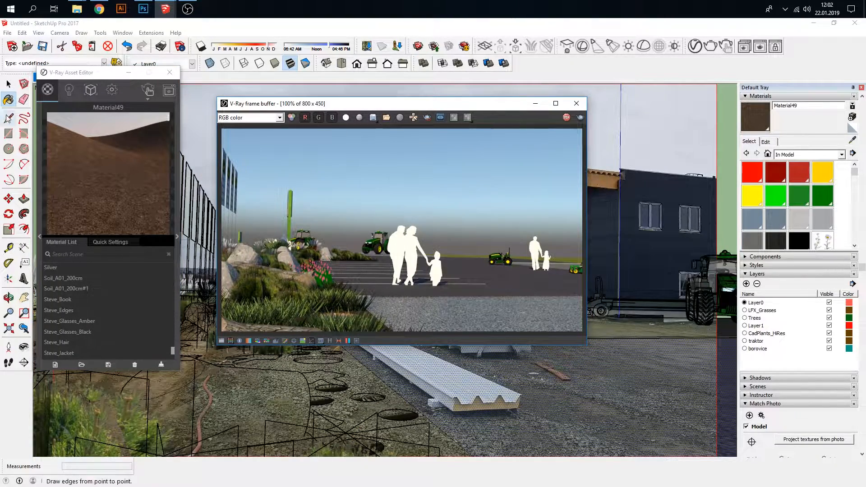
left_click(9, 84)
scroll(329, 399, "down", 1)
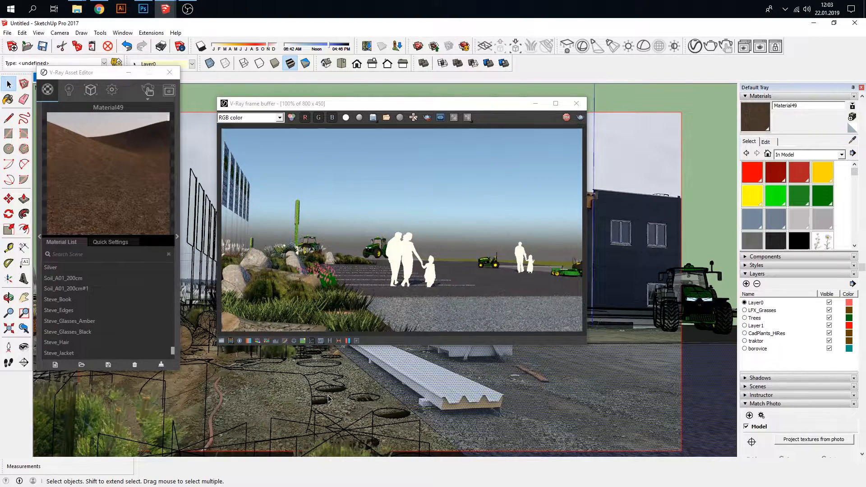
scroll(328, 397, "down", 1)
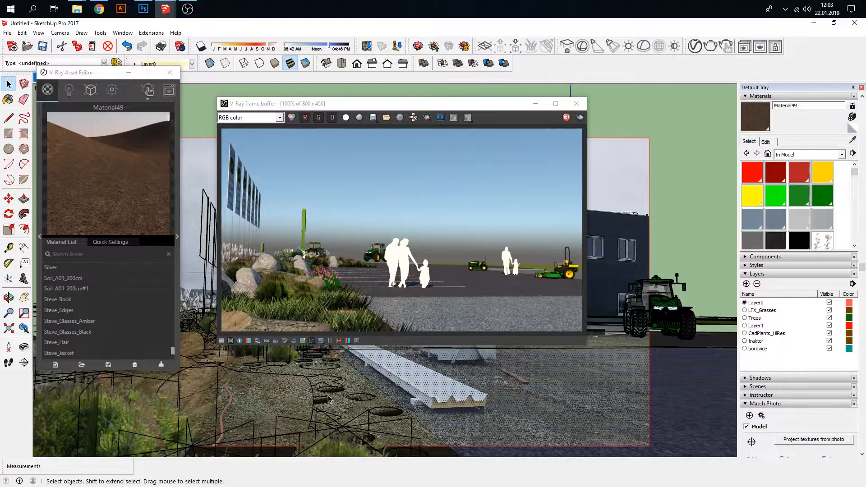
Widen the matched view further and move the frame buffer aside to expose the large tractor beside the site photo
scroll(334, 392, "down", 1)
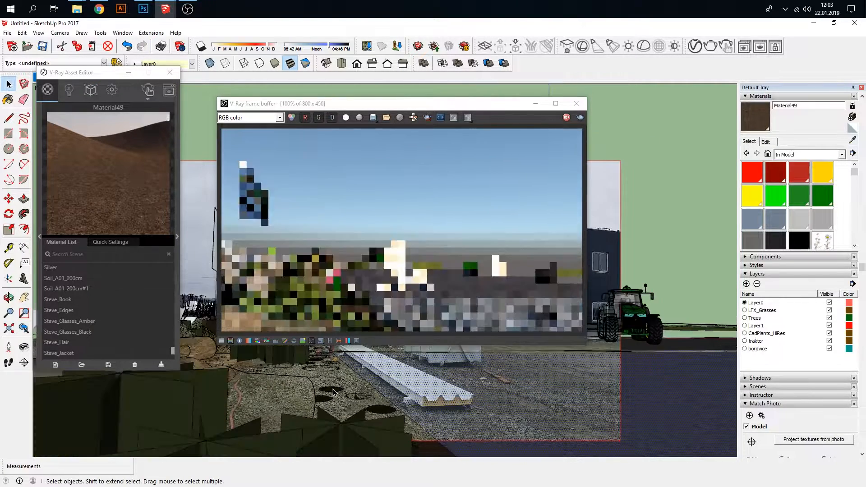
scroll(334, 392, "down", 1)
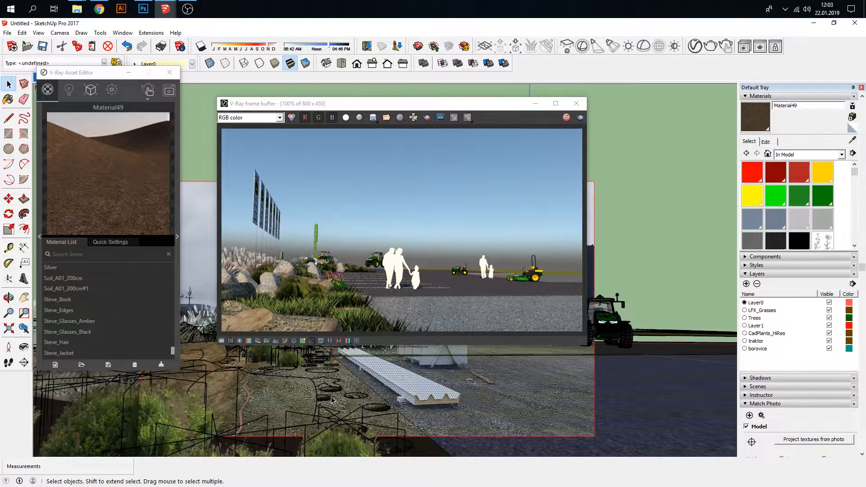
left_click_drag(497, 111, 476, 112)
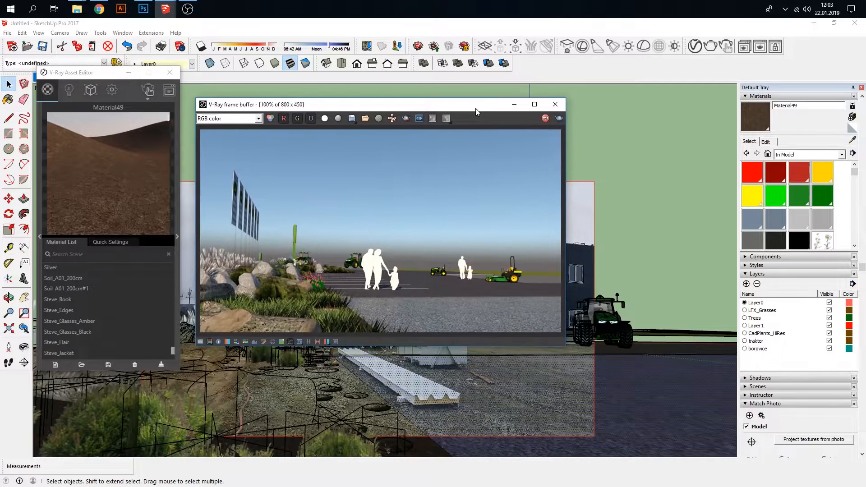
mouse_move(469, 406)
middle_mouse_down()
mouse_move(386, 395)
mouse_move(362, 405)
mouse_move(448, 417)
middle_mouse_up()
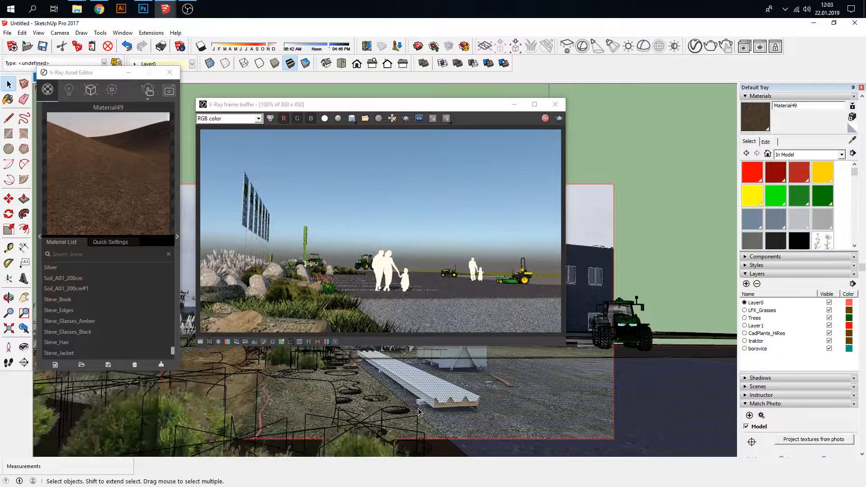
scroll(420, 411, "down", 2)
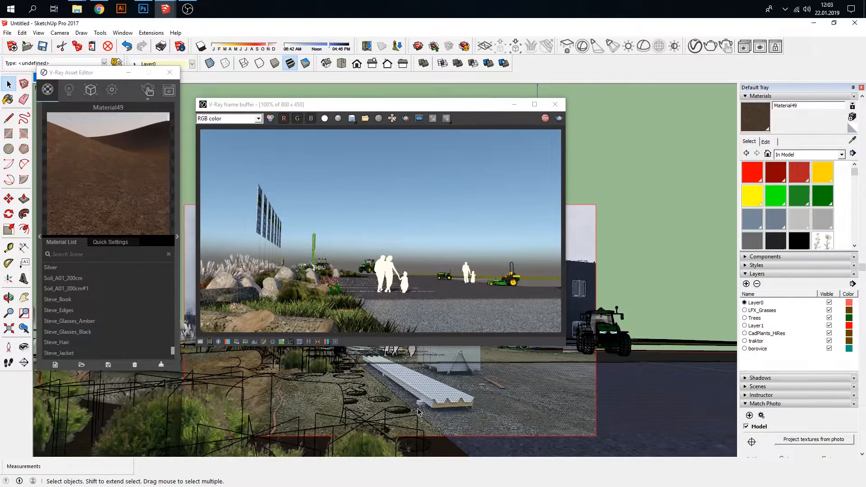
left_click_drag(512, 111, 422, 105)
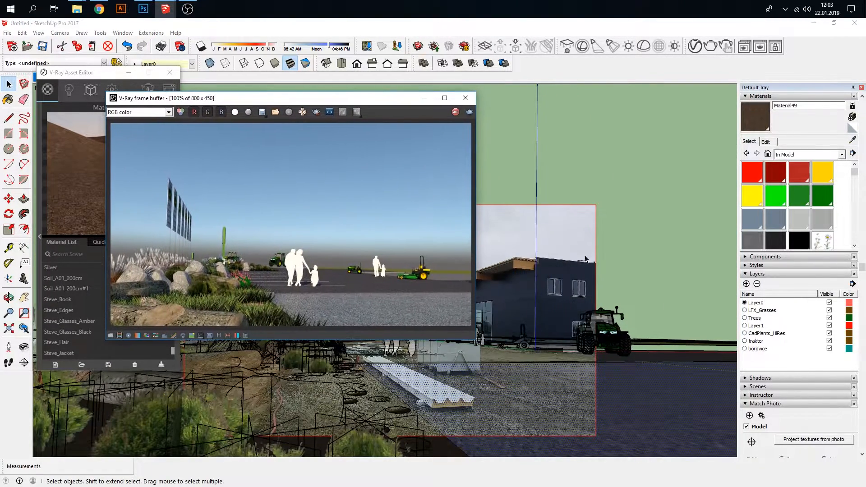
left_click(592, 337)
left_click(8, 198)
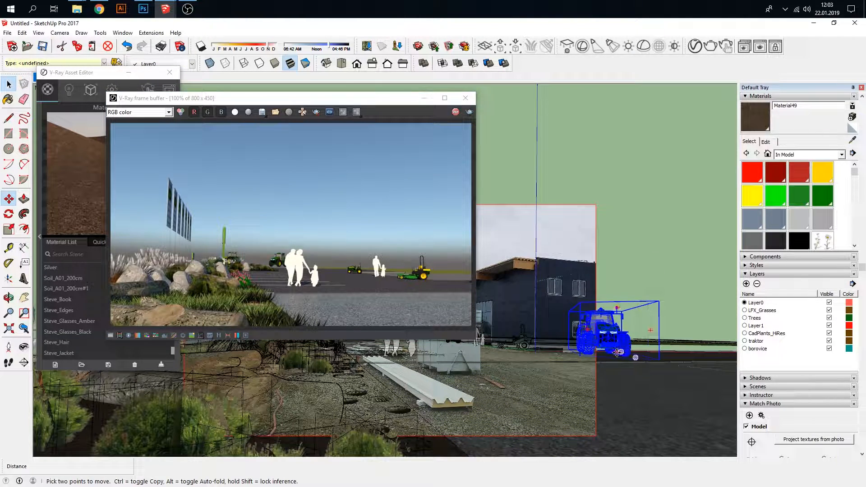
left_click(616, 352)
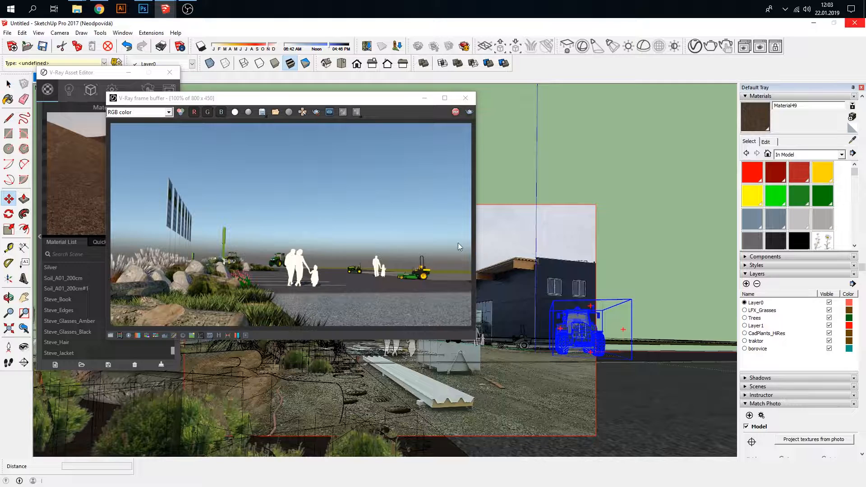
scroll(423, 264, "down", 1)
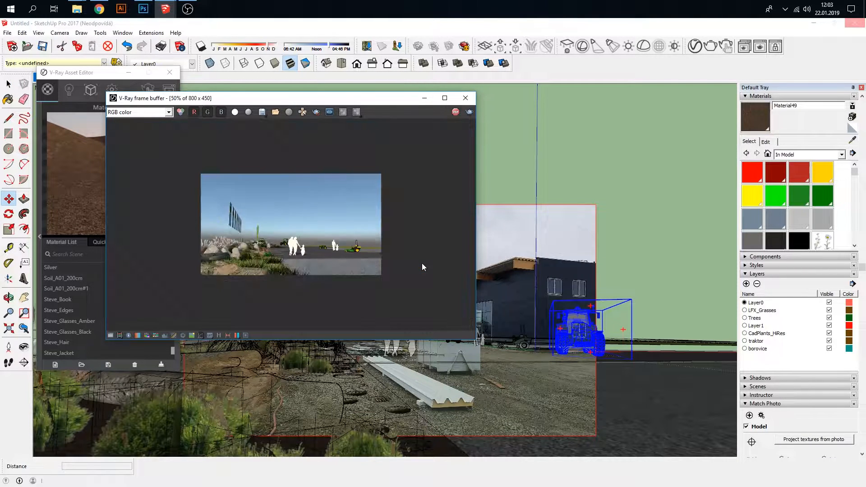
scroll(367, 254, "up", 2)
scroll(367, 254, "down", 1)
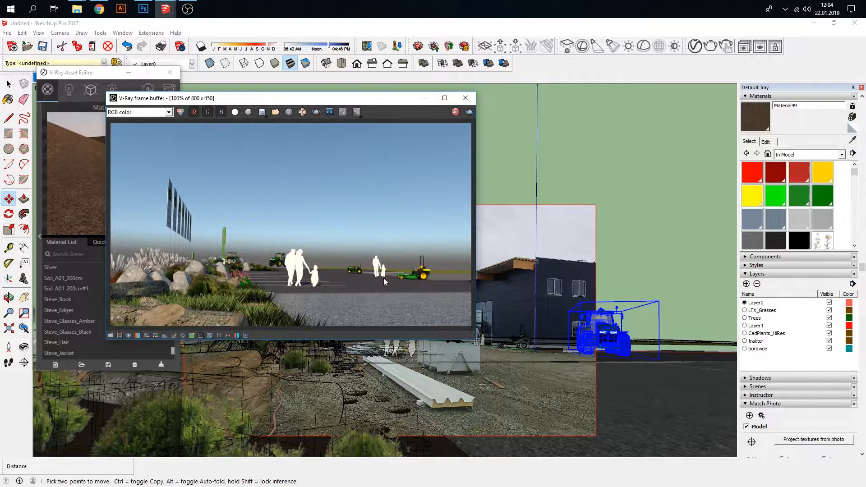
scroll(372, 279, "down", 1)
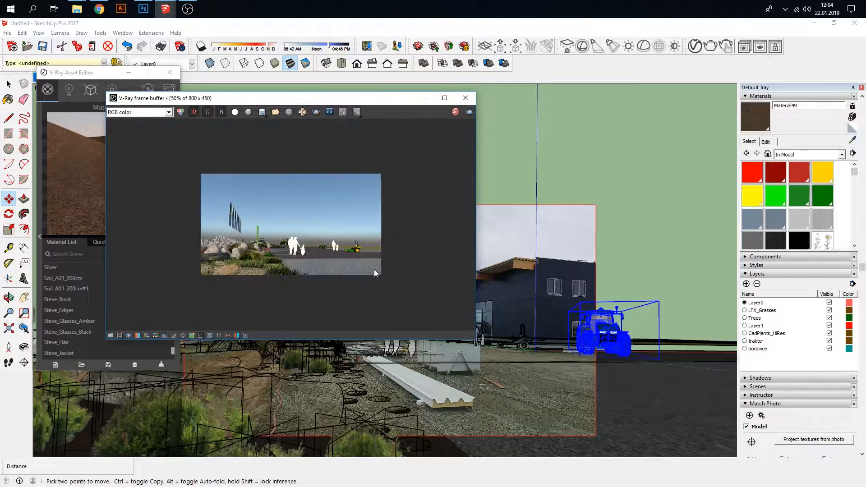
scroll(375, 279, "up", 1)
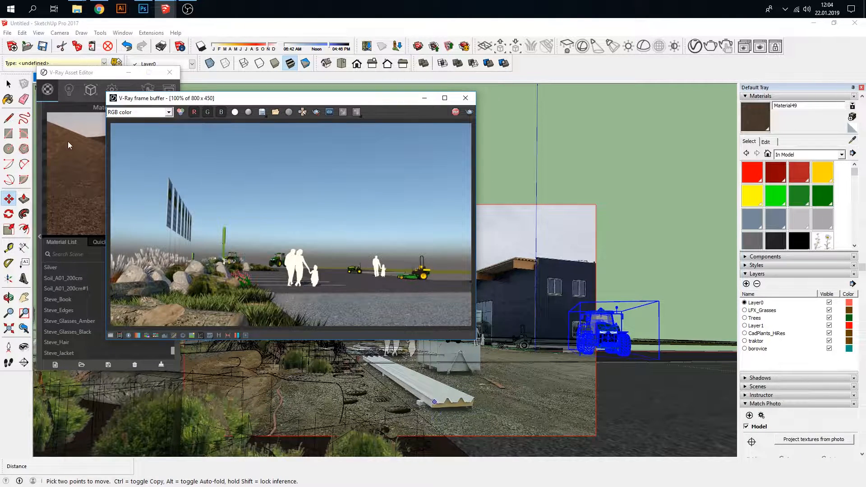
left_click(8, 84)
left_click(485, 388)
Widen the matched view until the render includes the large tractor, and move the frame buffer clear of the Asset Editor
scroll(485, 389, "down", 1)
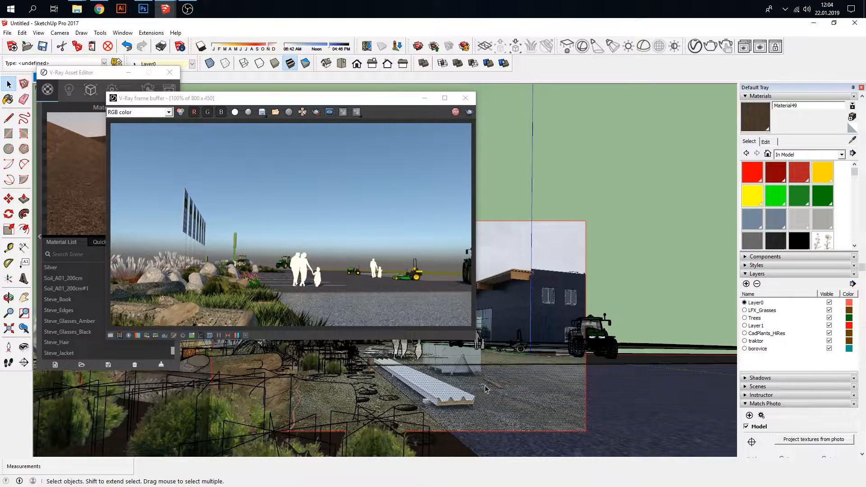
scroll(486, 389, "down", 1)
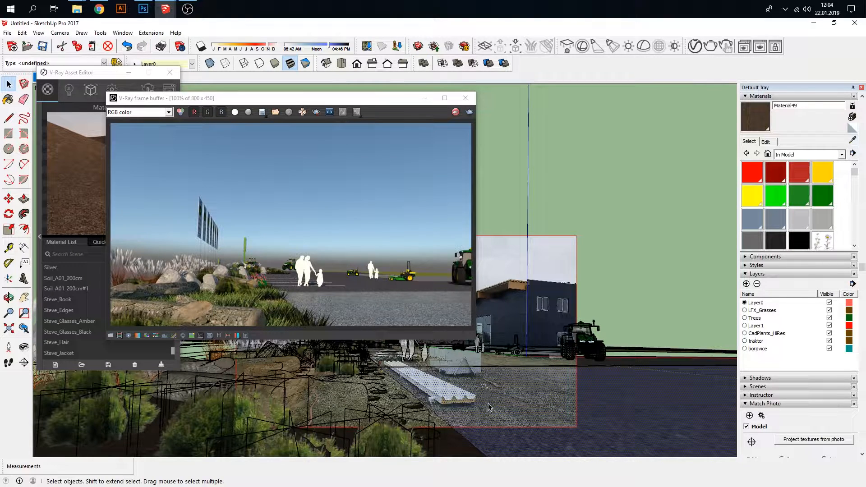
left_click_drag(329, 98, 451, 97)
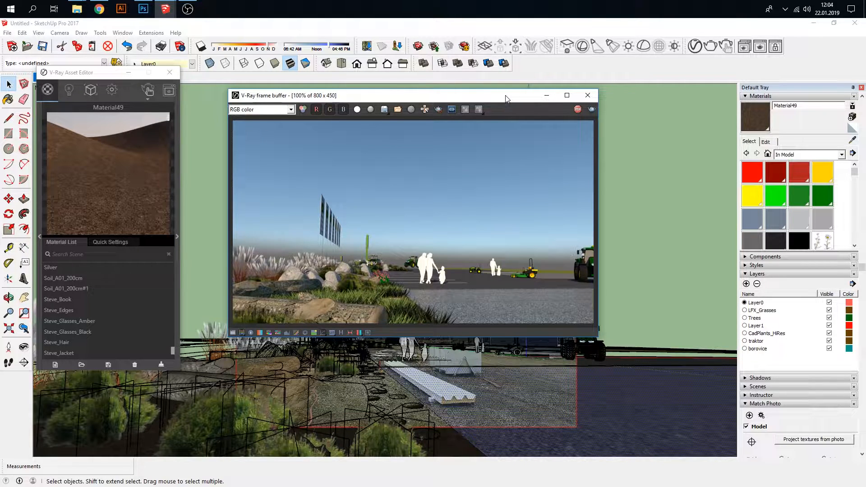
left_click_drag(507, 95, 494, 93)
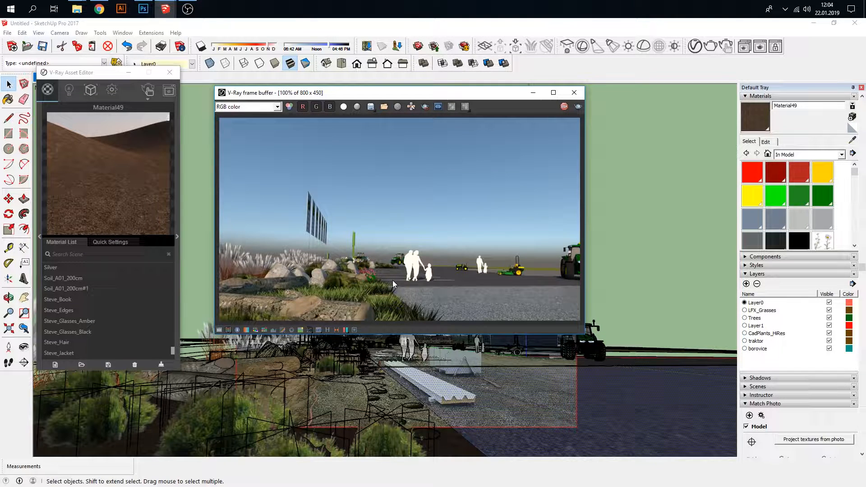
Stop the interactive render and configure the final render for Very High quality at 3120 x 1755 pixels
left_click(563, 107)
left_click(147, 90)
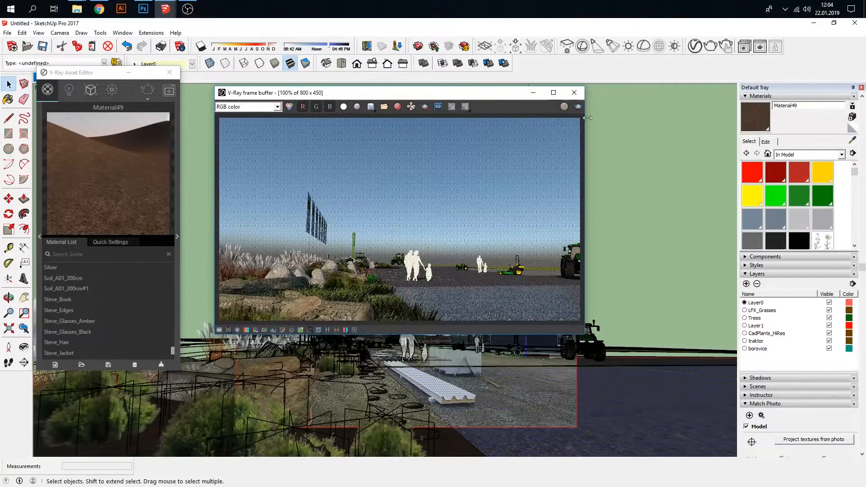
left_click(112, 90)
left_click_drag(160, 157, 168, 158)
left_click(117, 184)
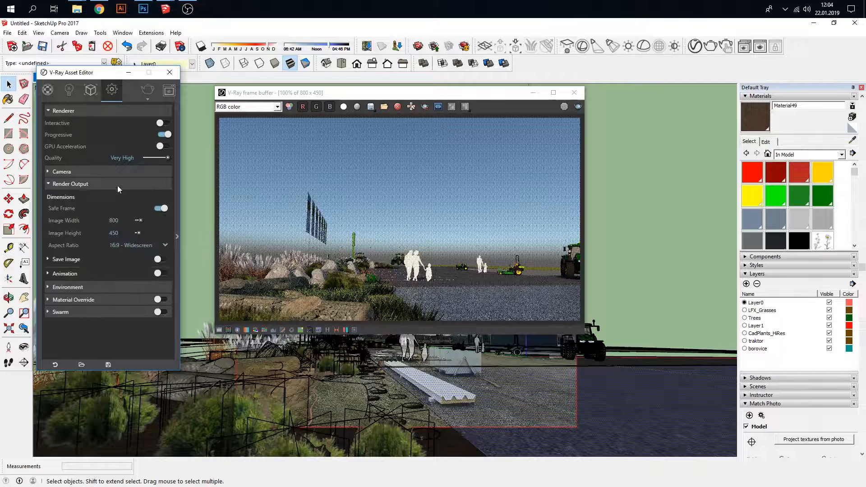
left_click_drag(148, 219, 151, 218)
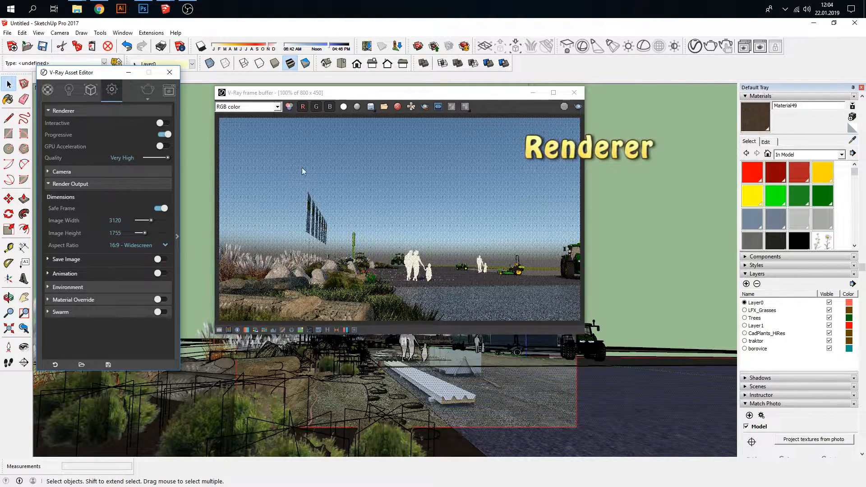
Render the final image and arrange the progress window and frame buffer so the whole picture can be seen
left_click(148, 91)
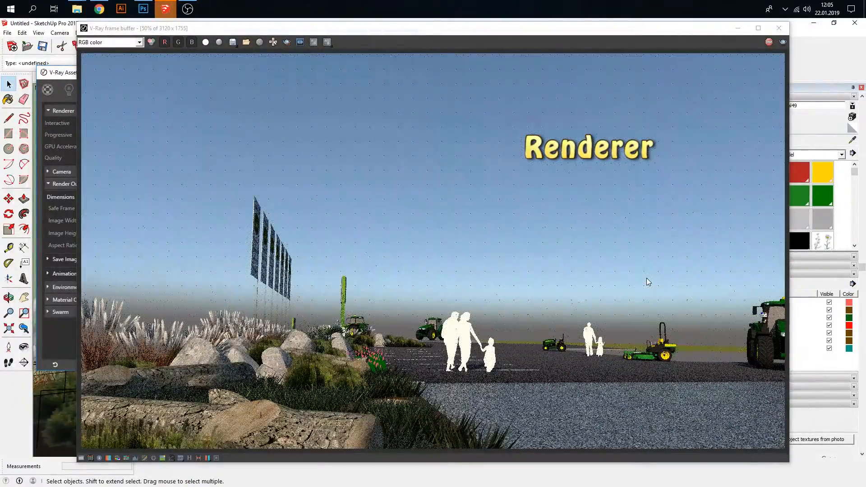
left_click_drag(466, 32, 314, 329)
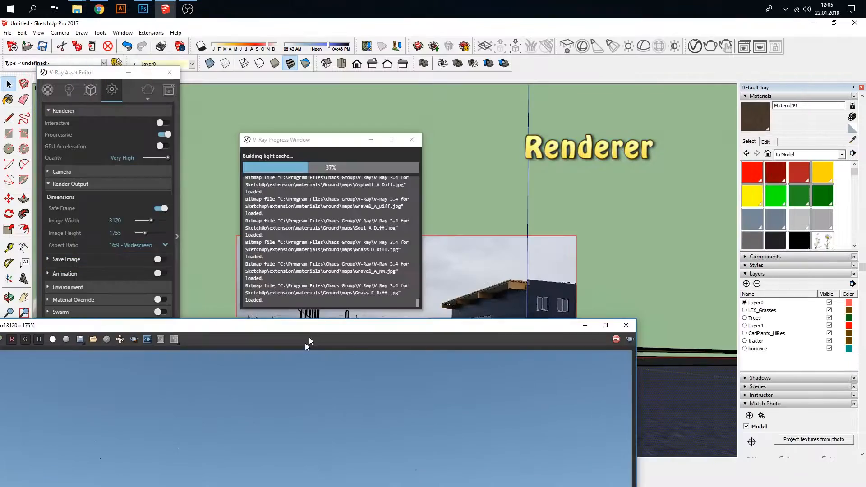
left_click_drag(323, 143, 753, 153)
left_click_drag(406, 327, 489, 28)
left_click_drag(756, 152, 723, 234)
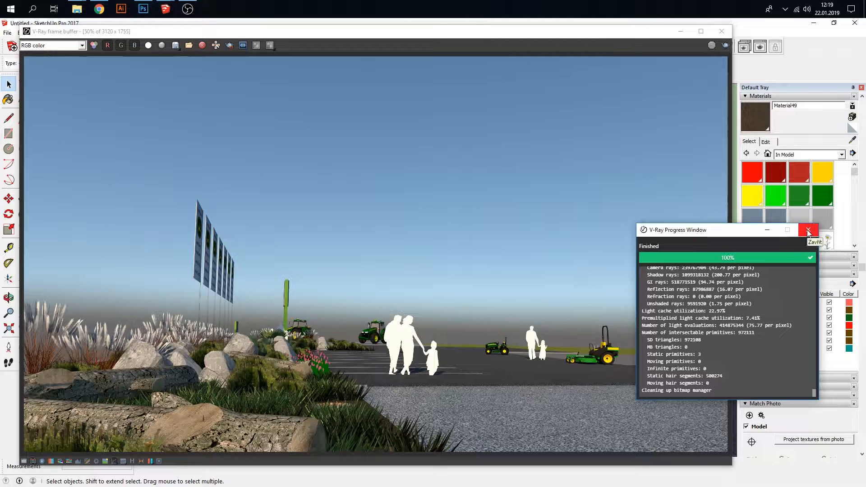
left_click_drag(711, 230, 741, 249)
left_click(529, 25)
left_click_drag(510, 33, 572, 25)
Enable white balance correction in the maximized frame buffer and set its temperature to 7887
left_click(86, 453)
left_click(801, 60)
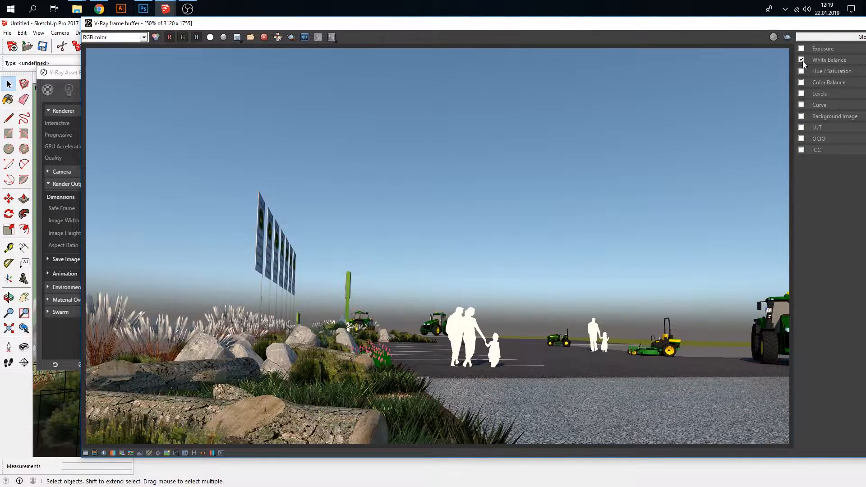
double_click(773, 24)
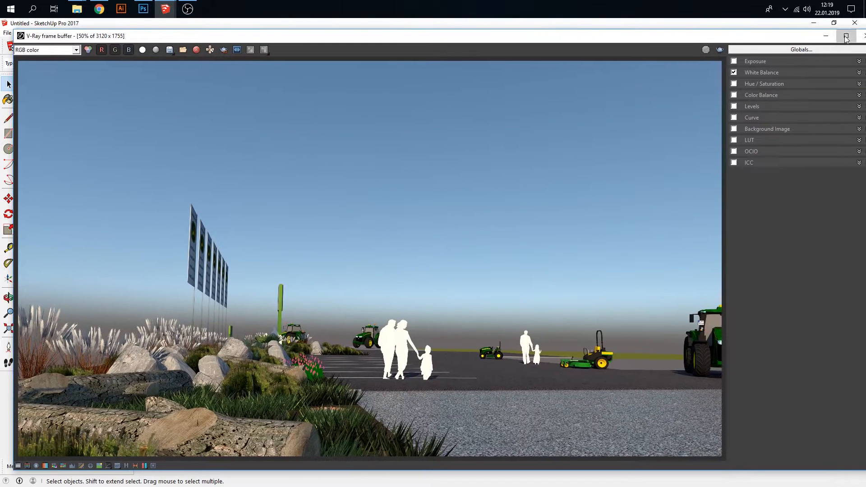
left_click(847, 59)
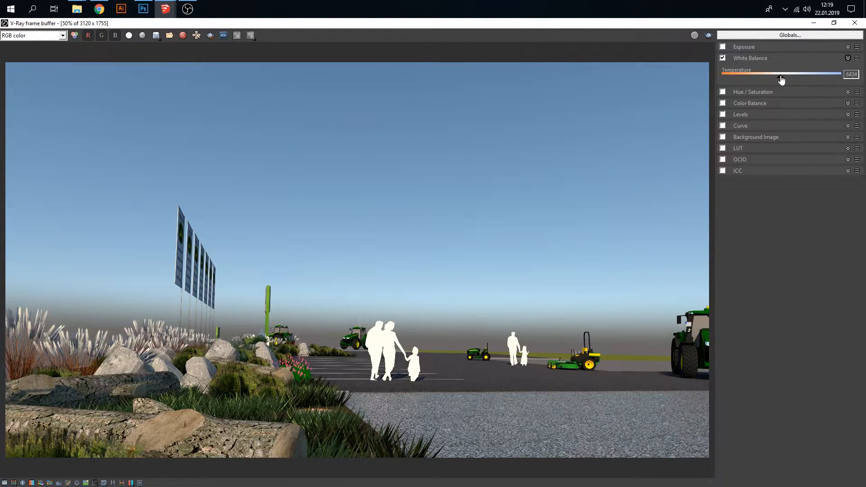
left_click_drag(824, 78, 805, 80)
Save the corrected render as a PNG image in the desktop folder (Plocha)
left_click(155, 35)
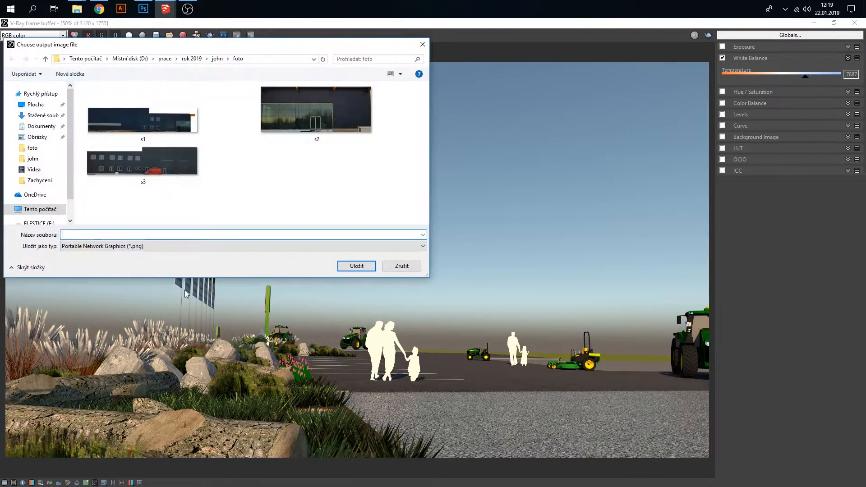
left_click(107, 59)
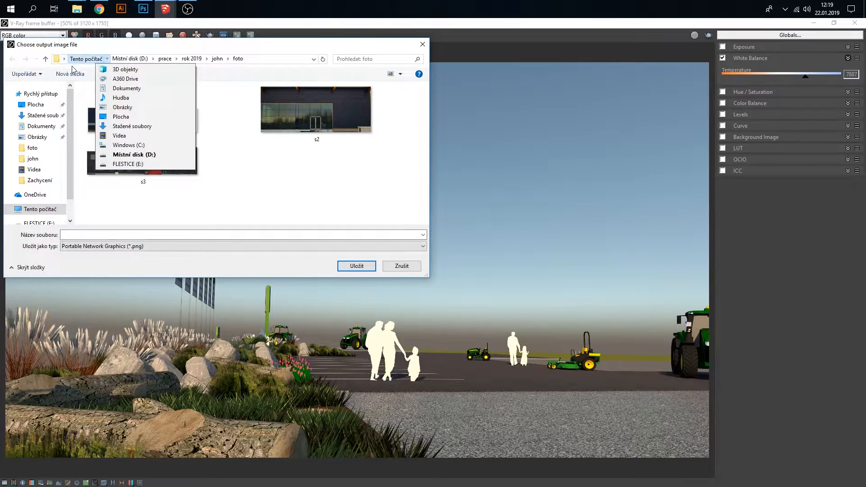
left_click(65, 59)
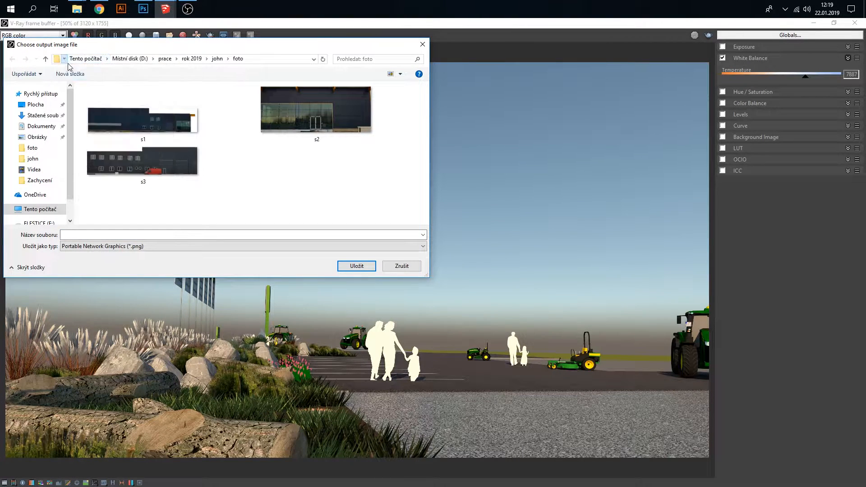
left_click(68, 69)
scroll(267, 173, "down", 3)
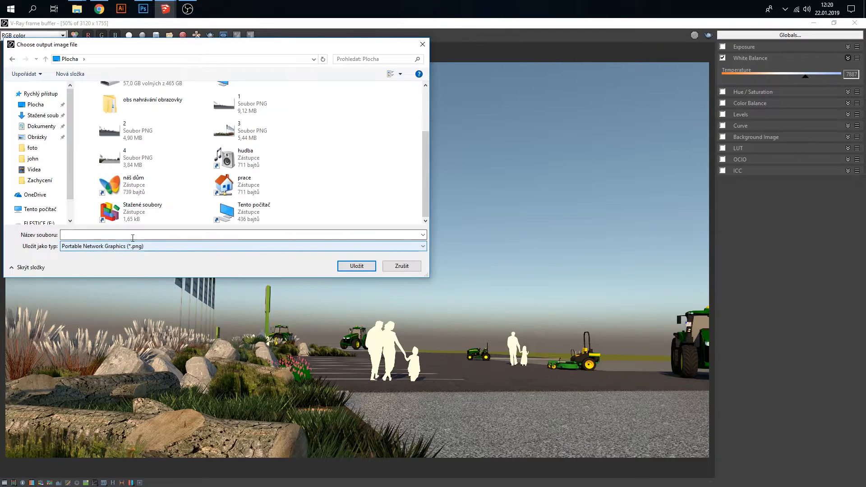
left_click(90, 233)
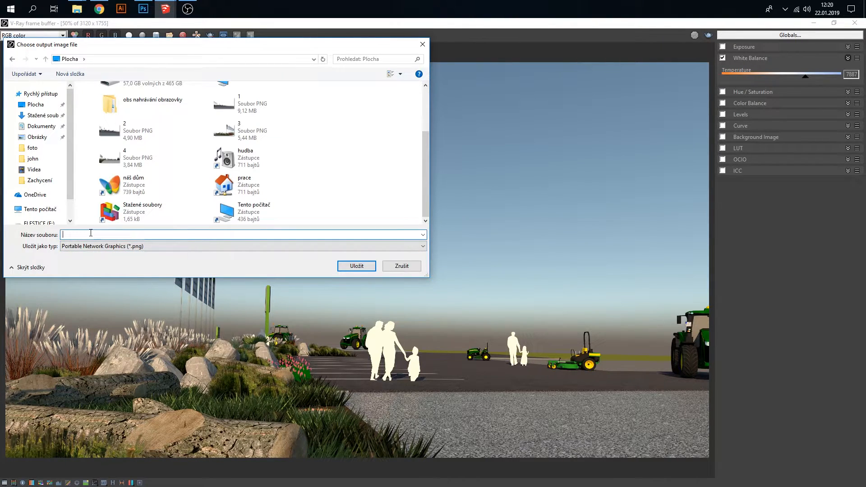
left_click(351, 268)
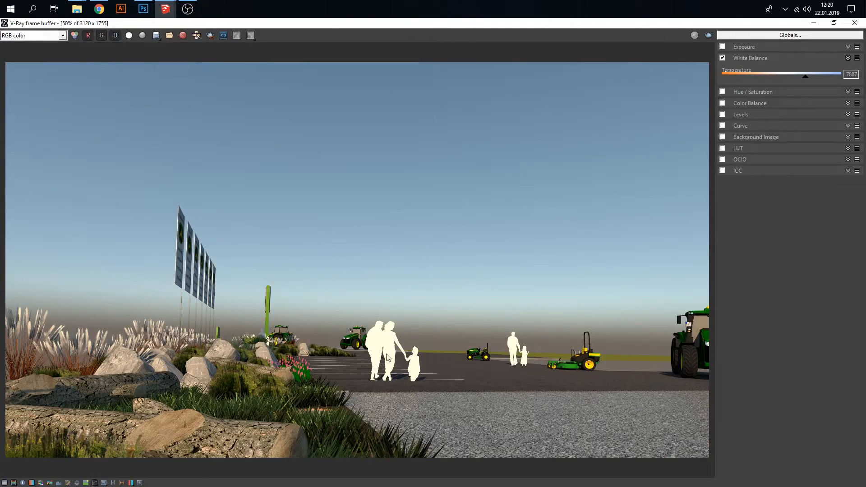